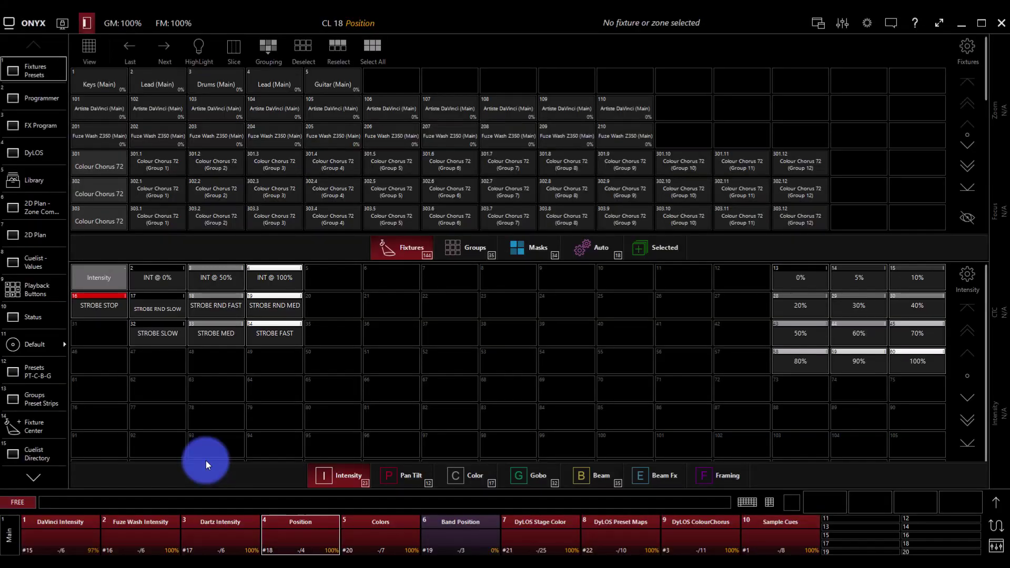
Check the Default preset panel, then unlock the sidebar for editing with slots 16–30 shown
{"action": "left_click", "coordinate": [32, 345]}
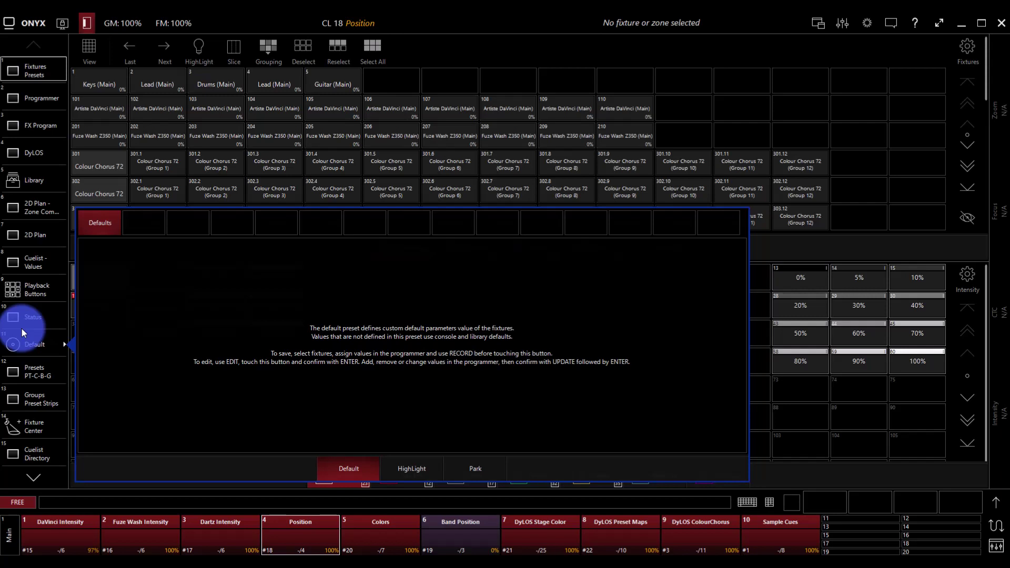
{"action": "left_click", "coordinate": [33, 346]}
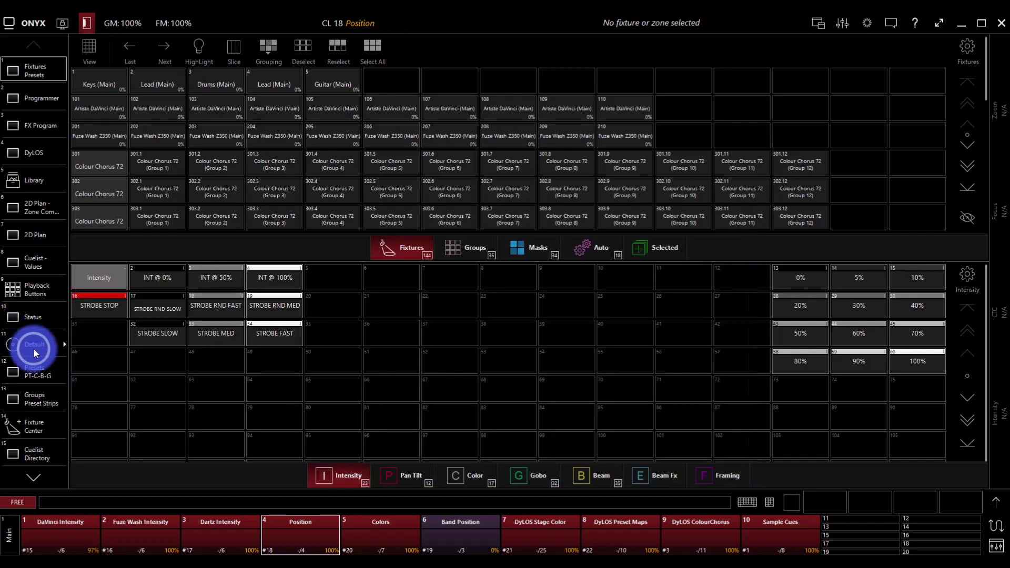
{"action": "left_click", "coordinate": [33, 477]}
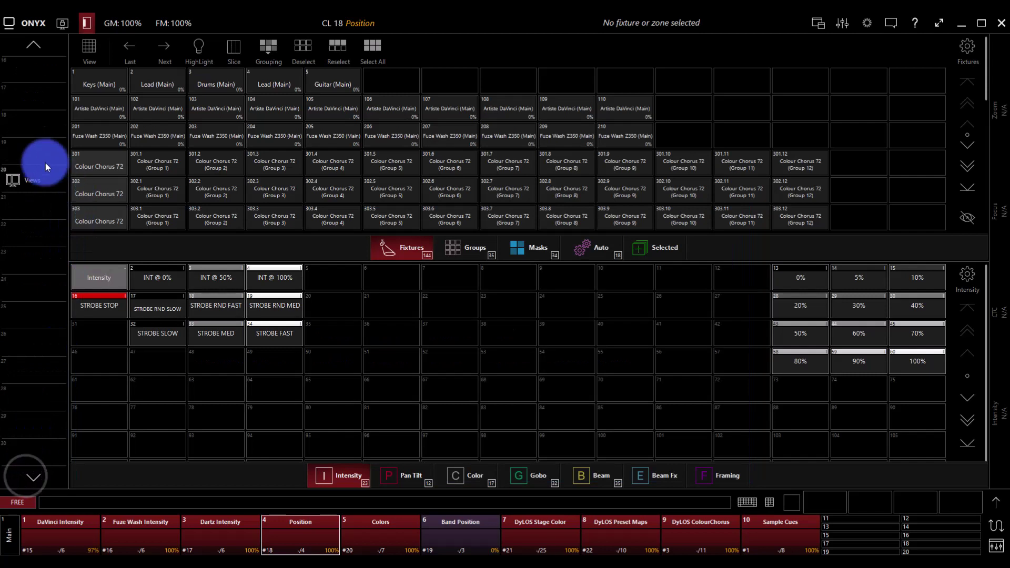
{"action": "right_click", "coordinate": [46, 162]}
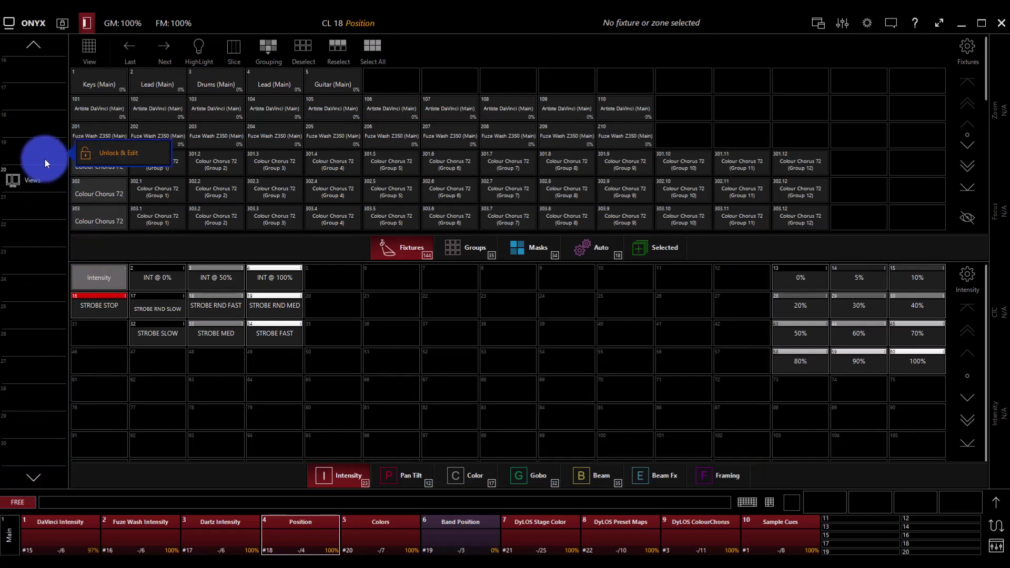
{"action": "left_click", "coordinate": [100, 152]}
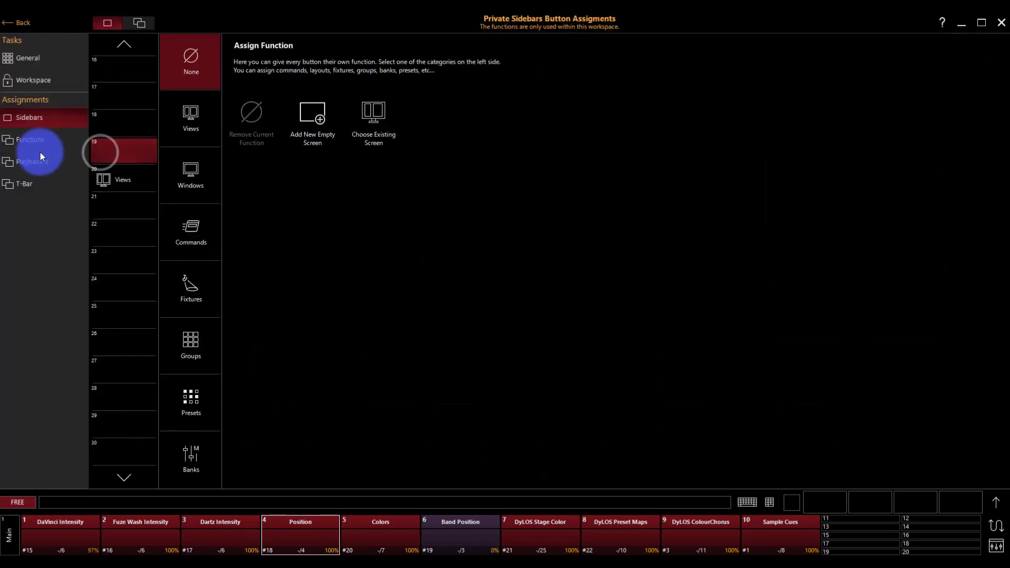
Assign Windows > Programmer > Default to sidebar slot 19 as a popup, then go back
{"action": "left_click", "coordinate": [190, 108]}
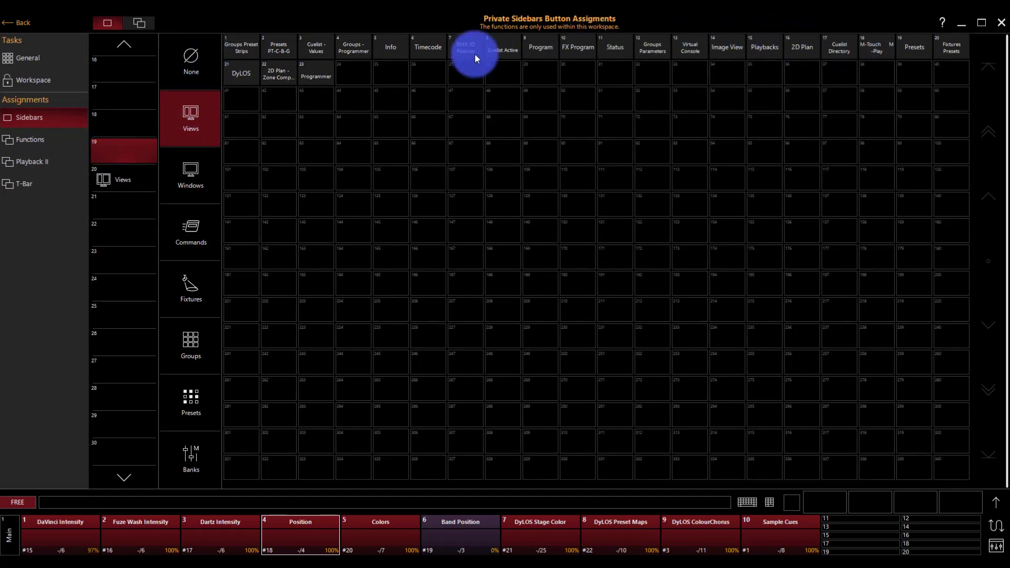
{"action": "left_click", "coordinate": [211, 182]}
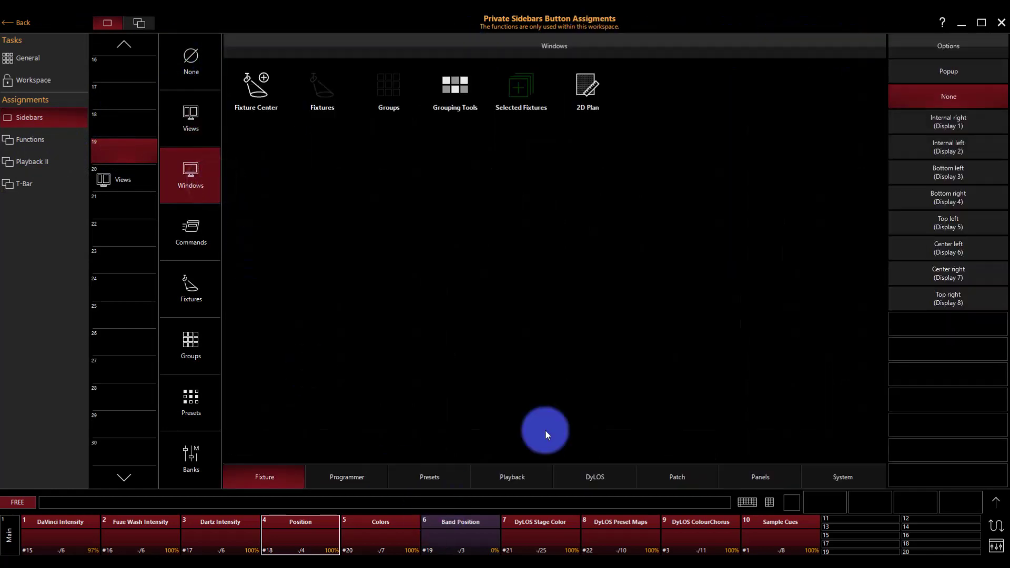
{"action": "left_click", "coordinate": [825, 482]}
{"action": "left_click", "coordinate": [768, 479]}
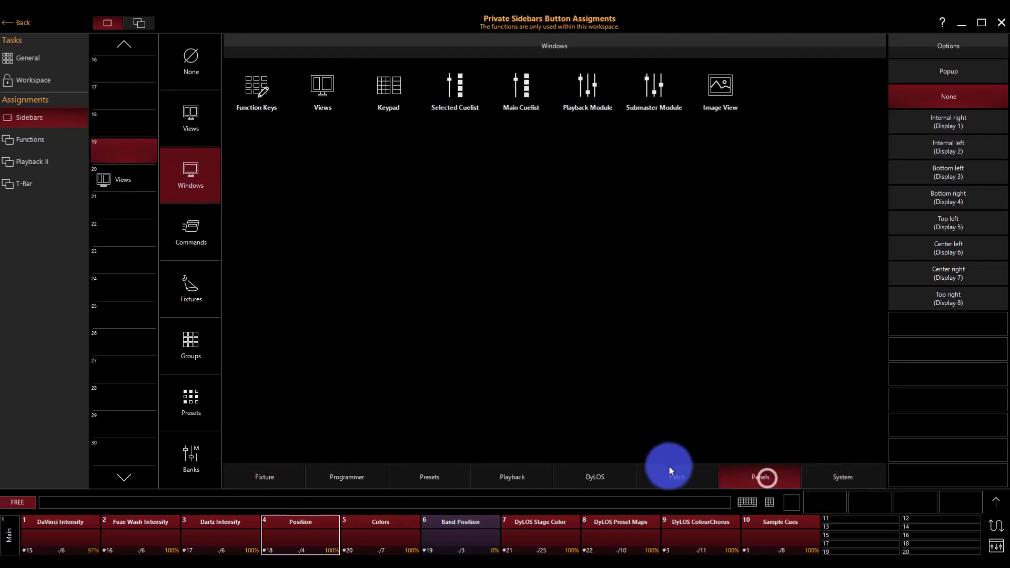
{"action": "left_click", "coordinate": [671, 482]}
{"action": "left_click", "coordinate": [606, 473]}
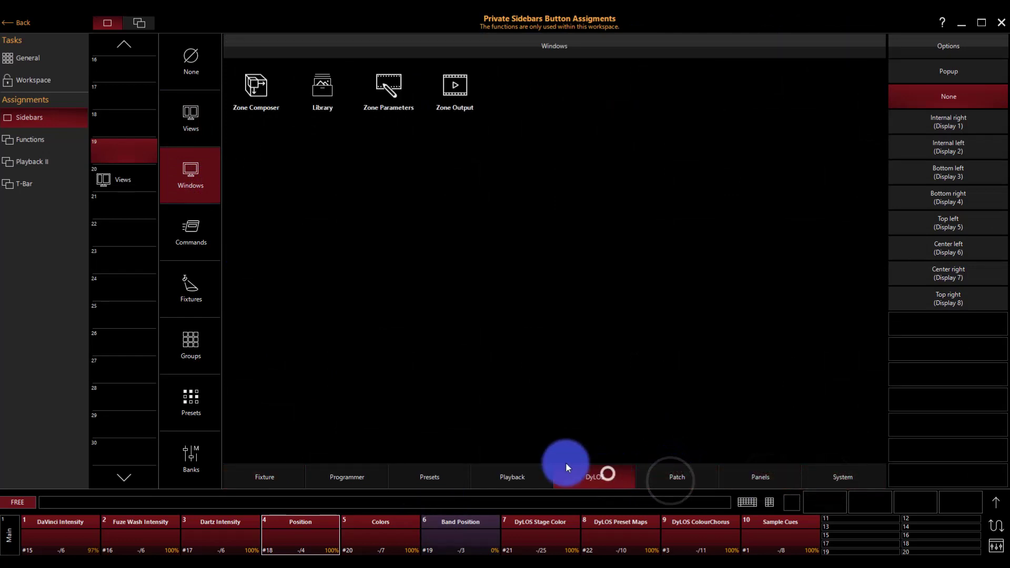
{"action": "left_click", "coordinate": [500, 463]}
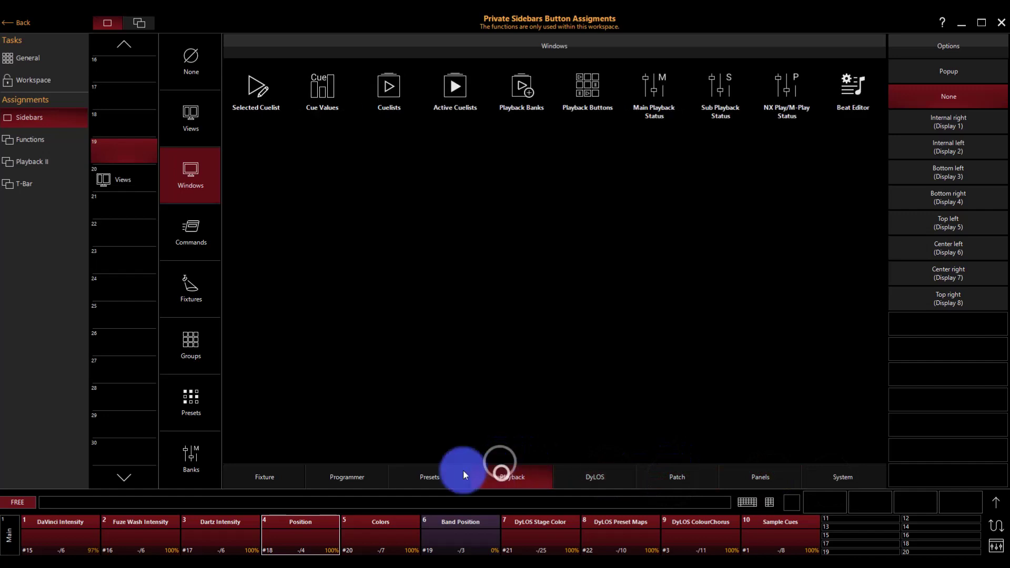
{"action": "left_click", "coordinate": [438, 471]}
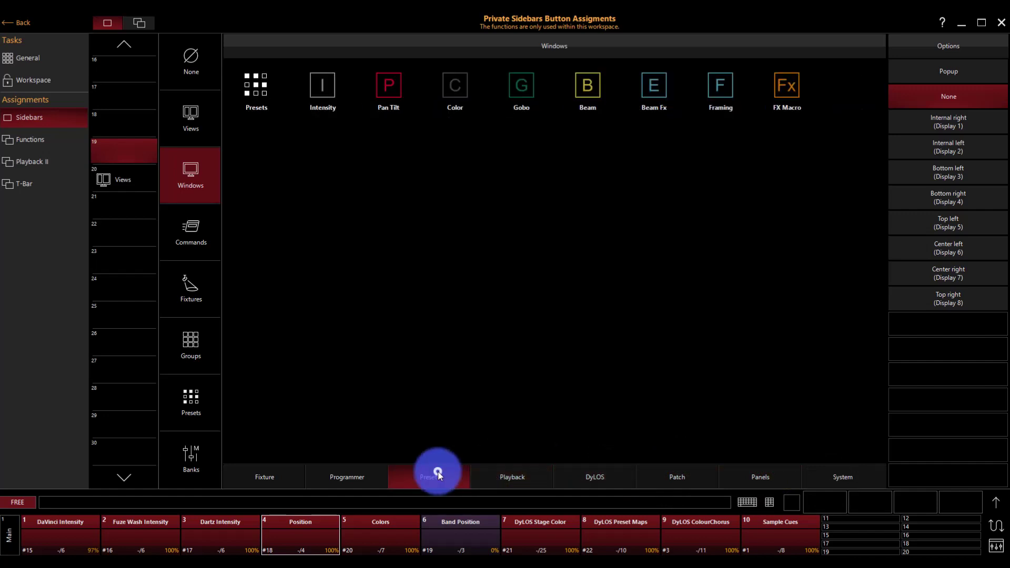
{"action": "left_click", "coordinate": [340, 474]}
{"action": "left_click", "coordinate": [515, 114]}
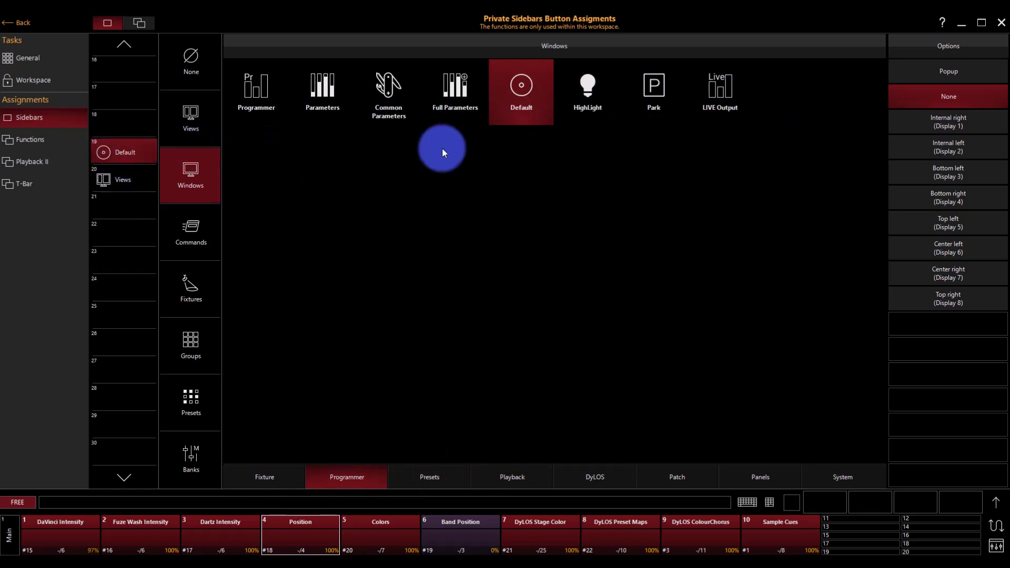
{"action": "left_click", "coordinate": [926, 74]}
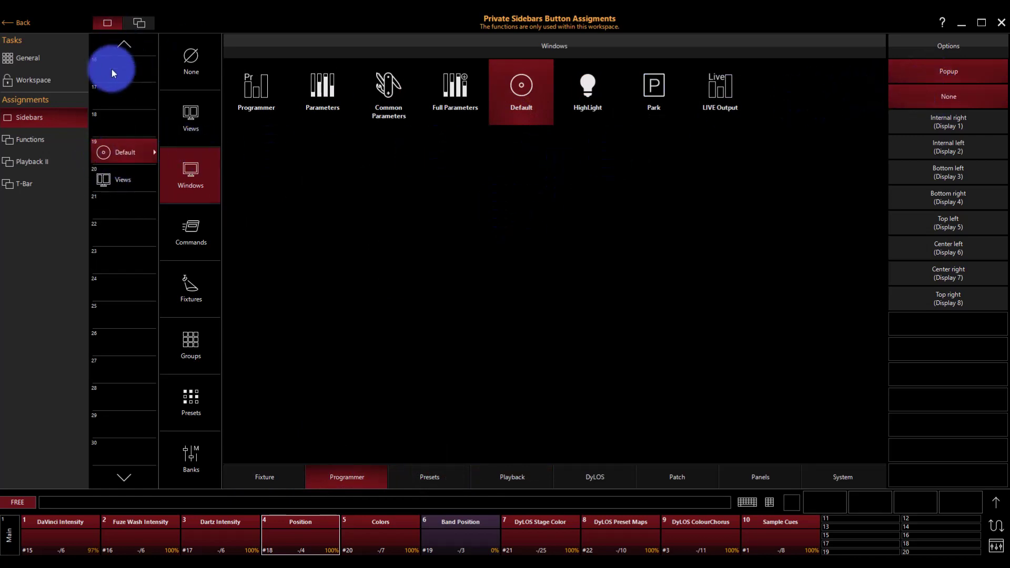
{"action": "left_click", "coordinate": [16, 24]}
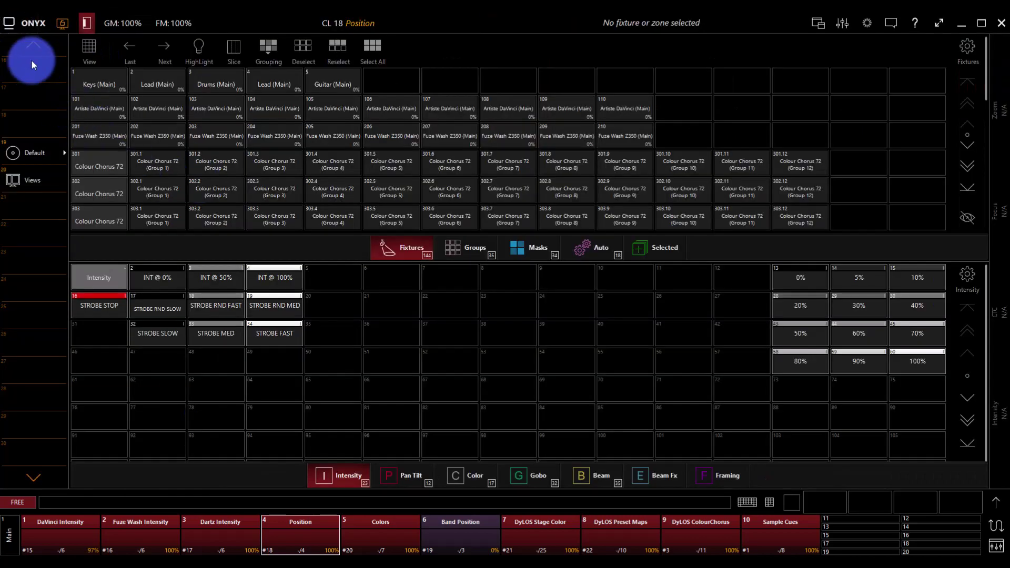
Check the new Default popup from the sidebar button
{"action": "scroll", "coordinate": [31, 61], "scroll_direction": "up", "scroll_amount": 5}
{"action": "left_click", "coordinate": [63, 25]}
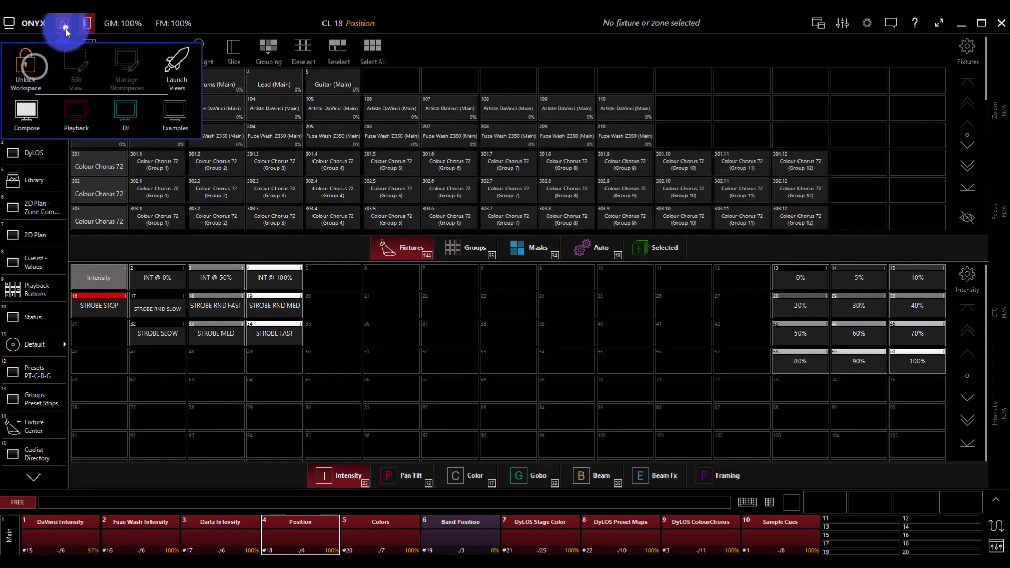
{"action": "left_click", "coordinate": [66, 28]}
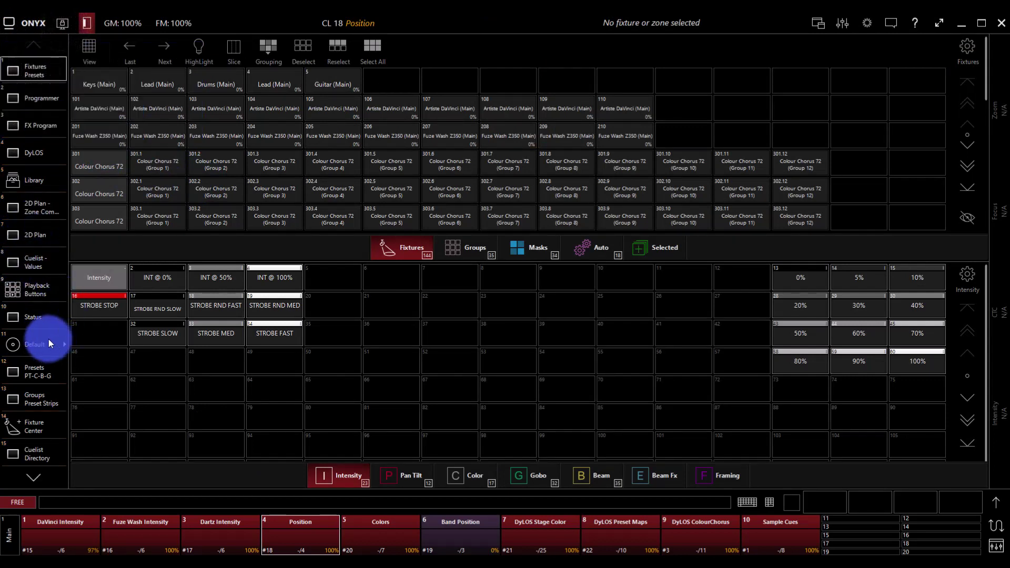
{"action": "left_click", "coordinate": [50, 344]}
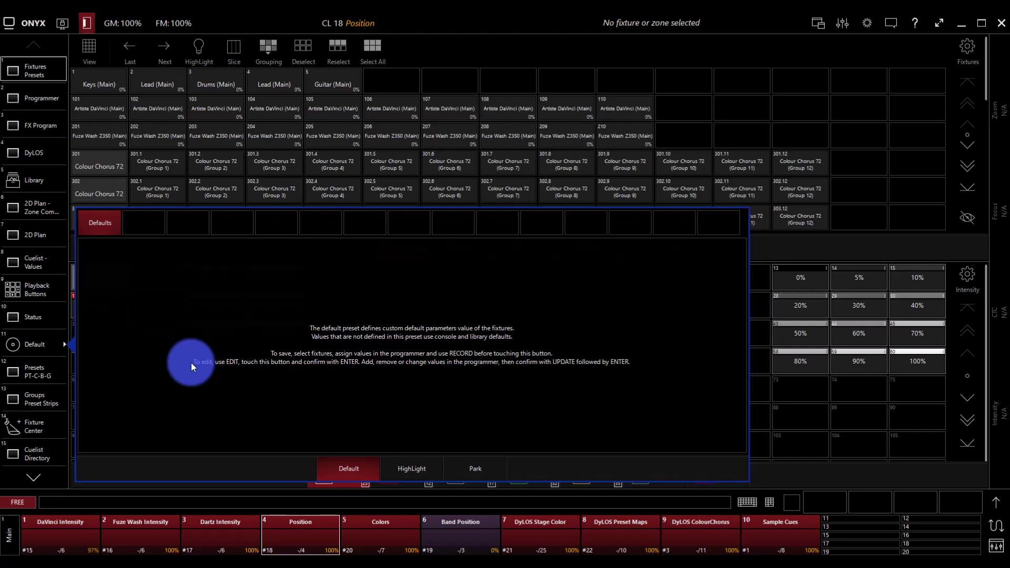
{"action": "left_click", "coordinate": [370, 86]}
Select the Ariste Davinci group, toggle HighLight on and off, and set it @ Full
{"action": "left_click", "coordinate": [90, 79]}
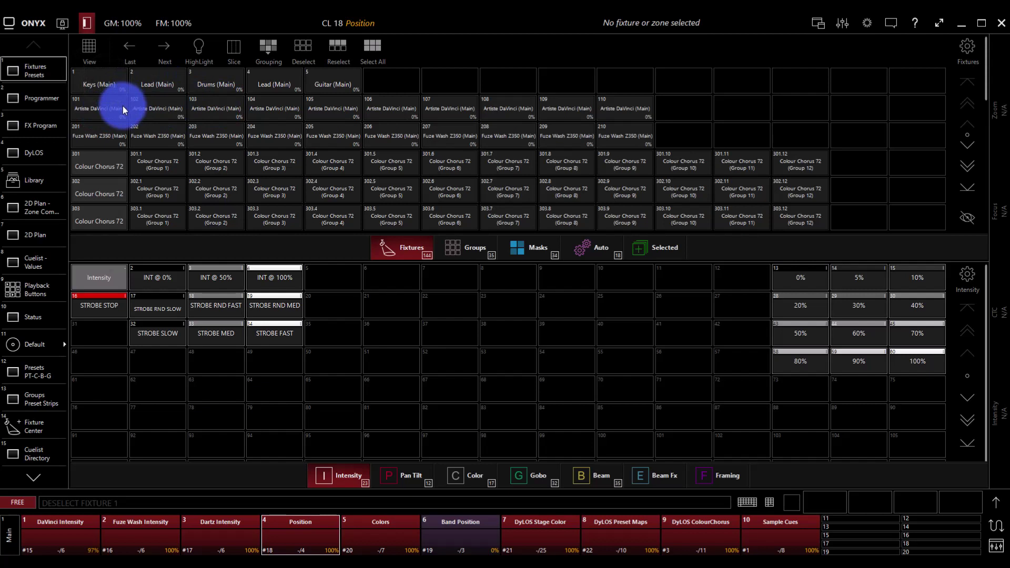
{"action": "left_click", "coordinate": [467, 247]}
{"action": "left_click", "coordinate": [103, 81]}
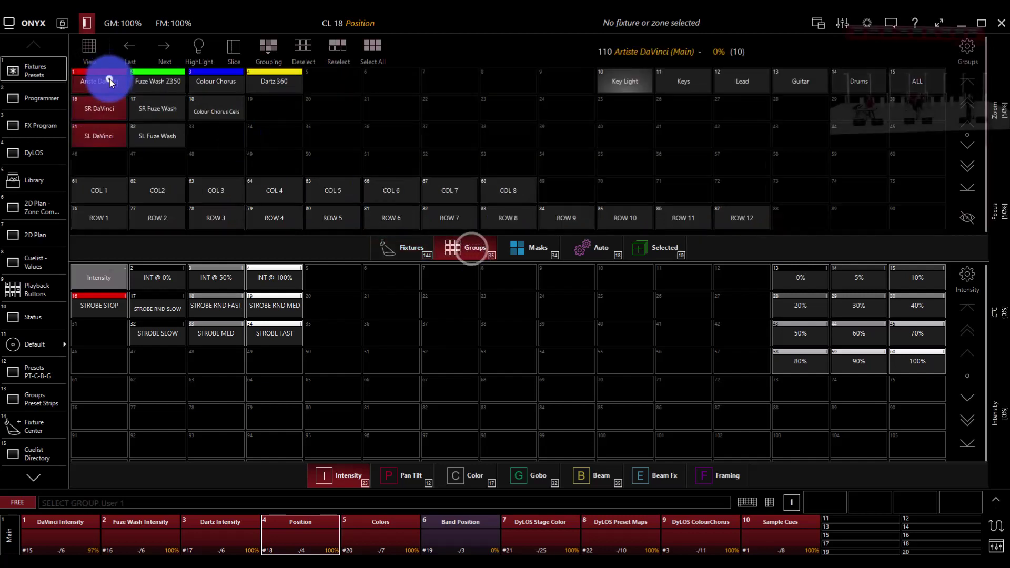
{"action": "left_click", "coordinate": [200, 56]}
{"action": "left_click", "coordinate": [200, 55]}
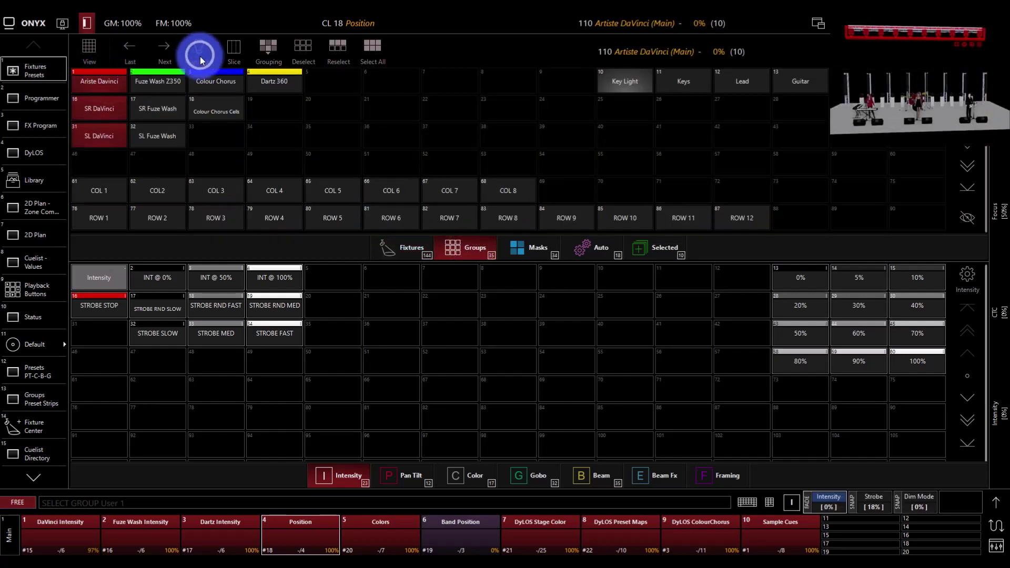
{"action": "left_click", "coordinate": [788, 503]}
{"action": "left_click", "coordinate": [617, 445]}
{"action": "left_click", "coordinate": [614, 421]}
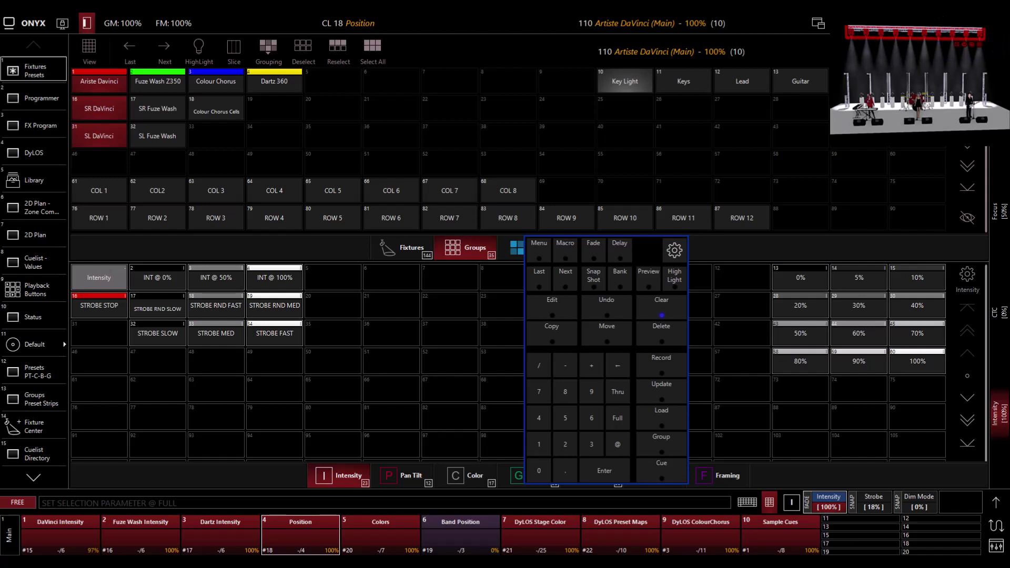
Pull the DaVinci fixtures' Tilt fader down to about 41% and set Intensity to Zero
{"action": "left_click", "coordinate": [996, 504]}
{"action": "left_click", "coordinate": [730, 266]}
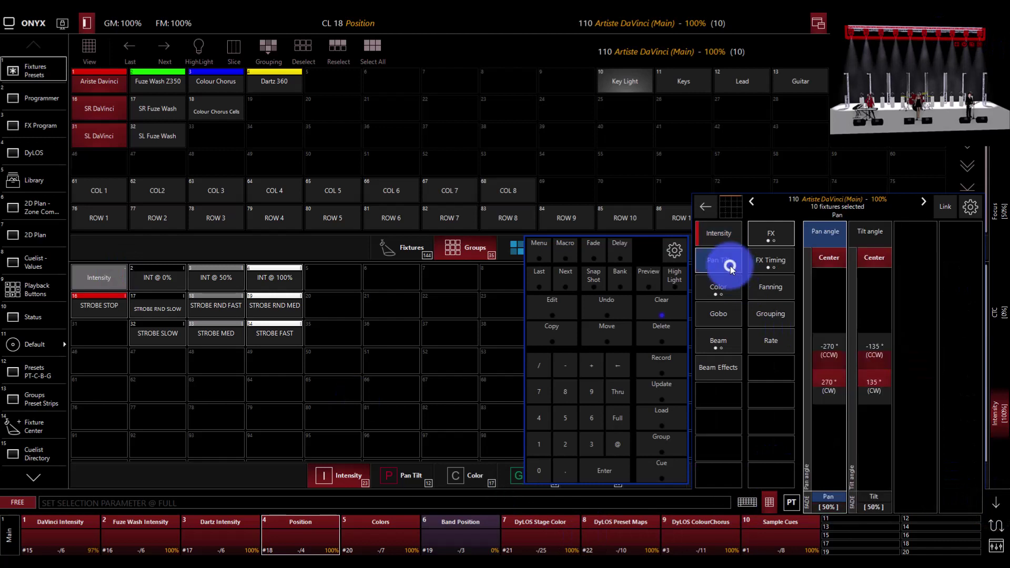
{"action": "left_click", "coordinate": [882, 373]}
{"action": "left_click_drag", "start_coordinate": [883, 371], "coordinate": [873, 370]}
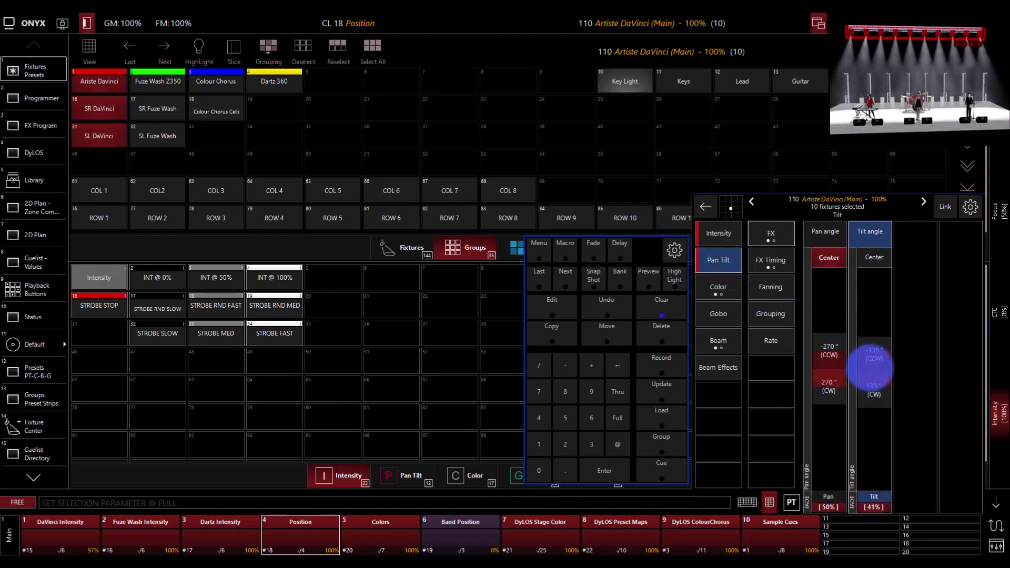
{"action": "left_click", "coordinate": [706, 236]}
{"action": "left_click", "coordinate": [828, 299]}
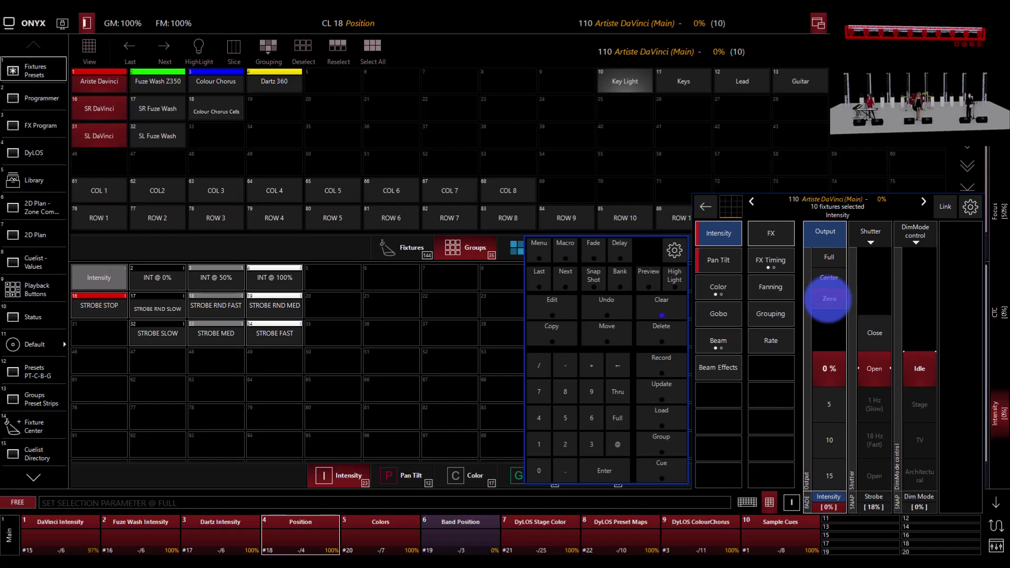
{"action": "left_click", "coordinate": [828, 298]}
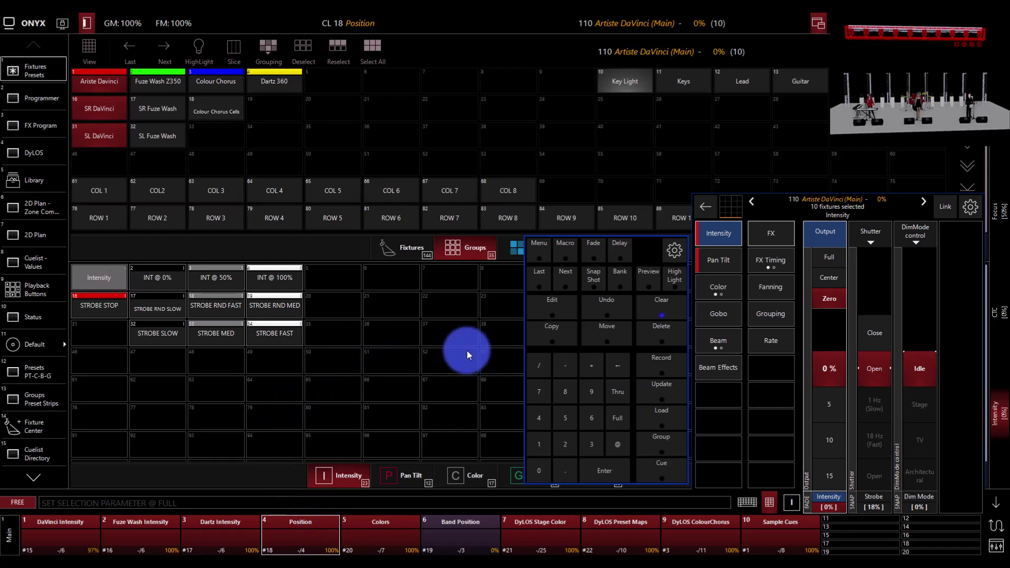
Record the values into the Defaults slot of the Default preset with MERGE, then clear the programmer
{"action": "left_click", "coordinate": [652, 365]}
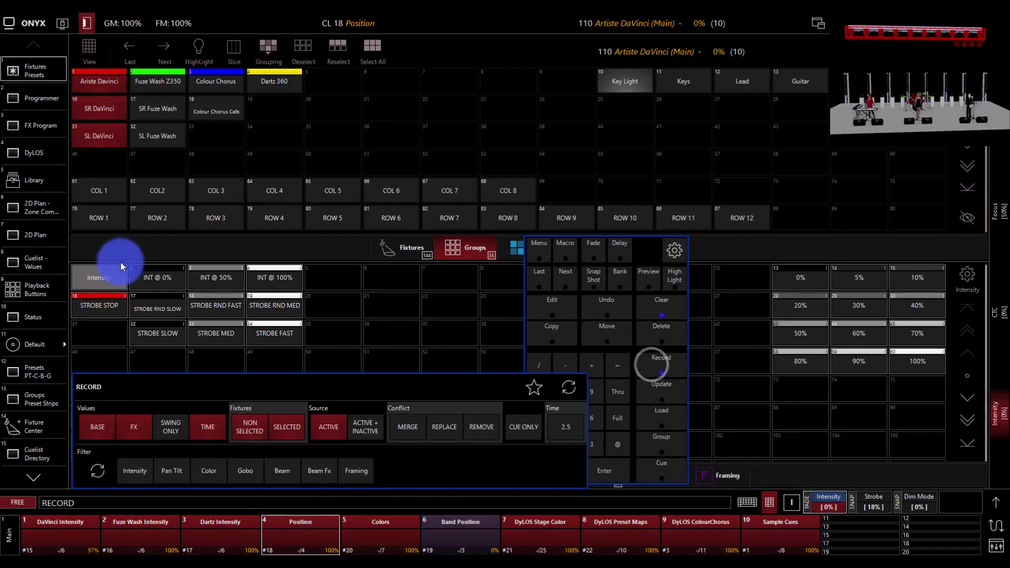
{"action": "left_click", "coordinate": [47, 344]}
{"action": "left_click", "coordinate": [110, 231]}
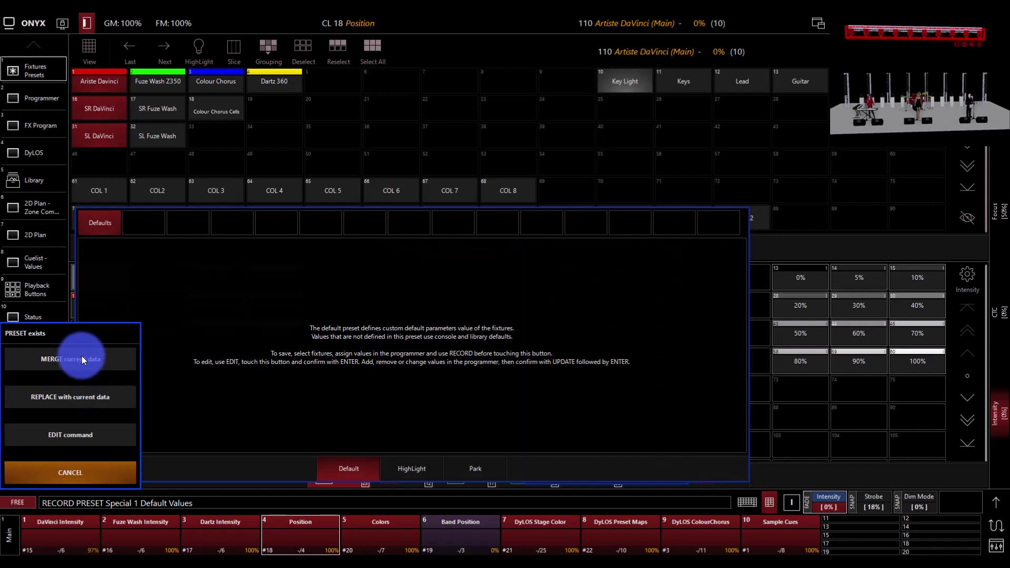
{"action": "left_click", "coordinate": [81, 356]}
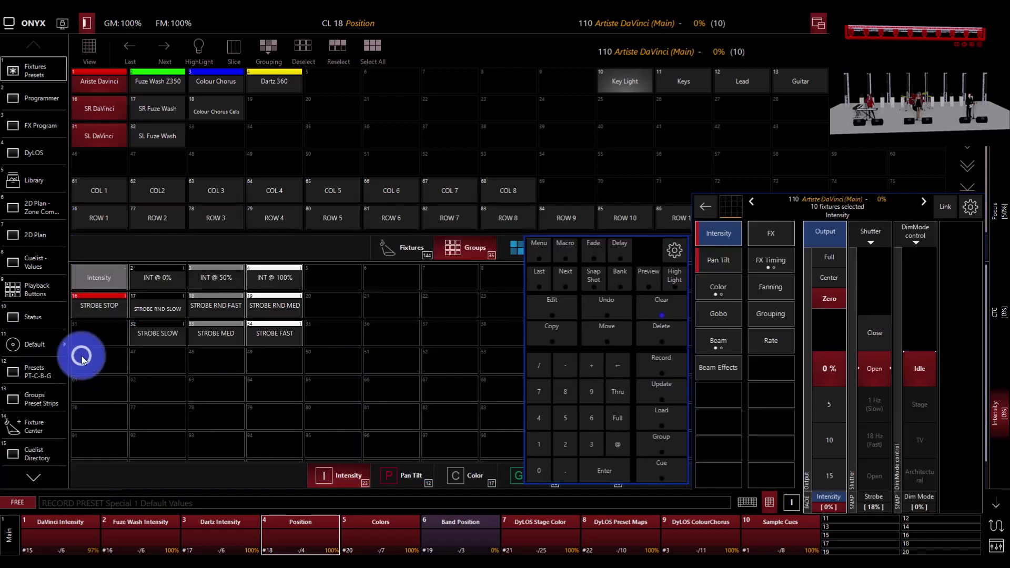
{"action": "left_click", "coordinate": [672, 297]}
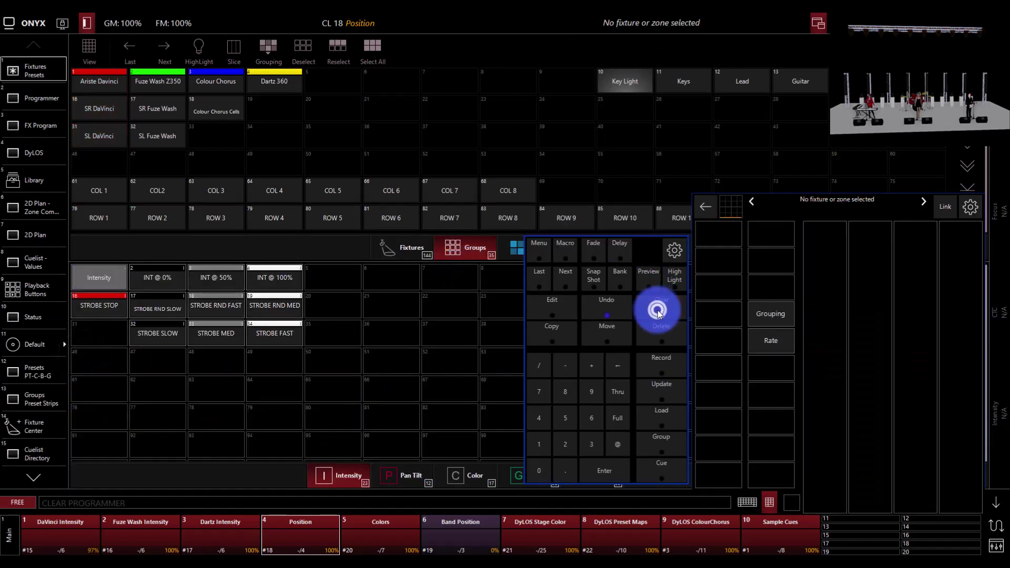
Select the ten Artiste DaVinci fixtures at full intensity and look through their Color and Pan/Tilt pages
{"action": "left_click", "coordinate": [95, 81]}
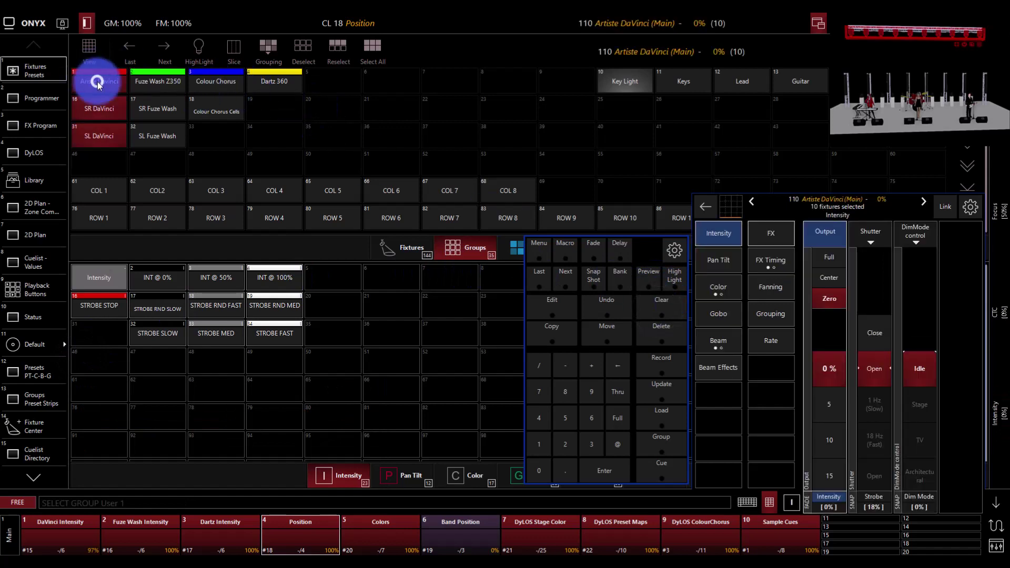
{"action": "left_click", "coordinate": [829, 258]}
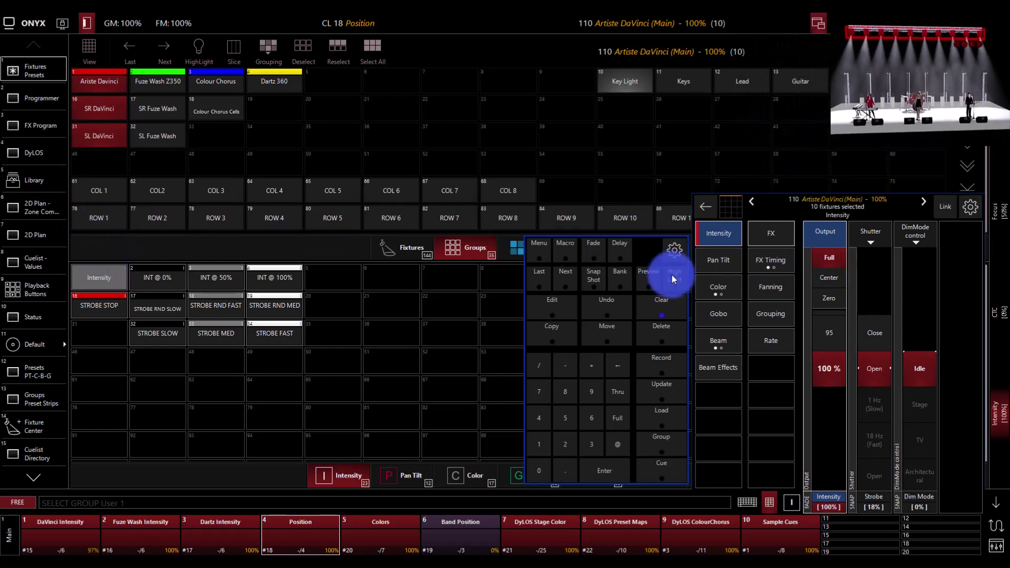
{"action": "left_click", "coordinate": [706, 286]}
{"action": "left_click", "coordinate": [710, 260]}
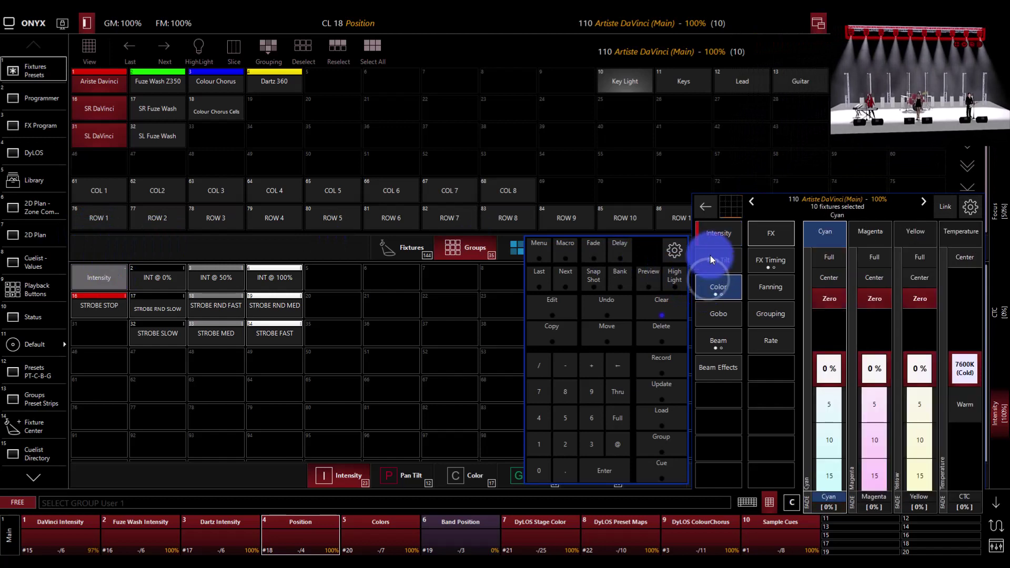
{"action": "left_click", "coordinate": [719, 233]}
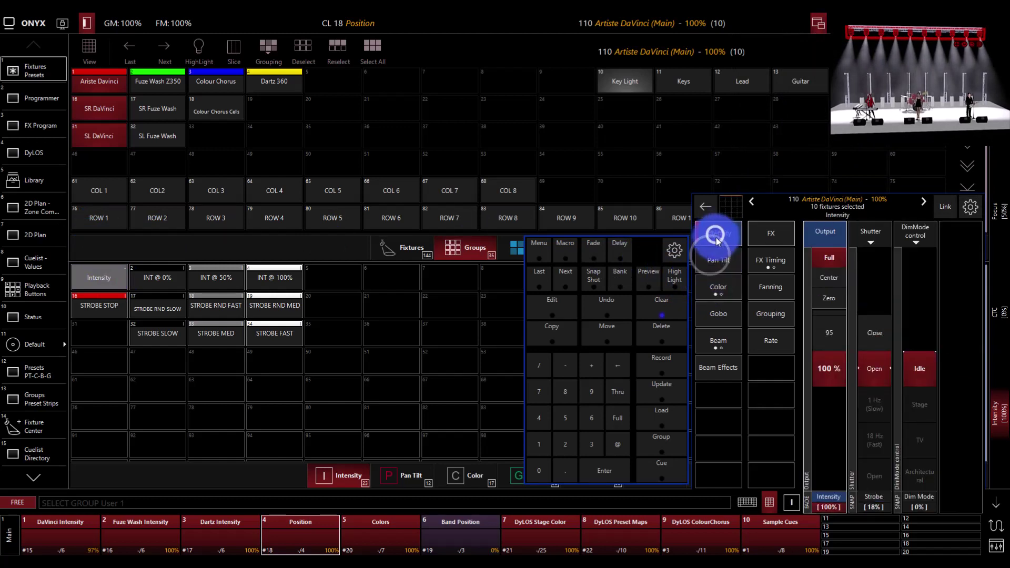
Set Zoom to 41.3° Wide (100%) and drop the intensity back to zero
{"action": "left_click", "coordinate": [721, 340]}
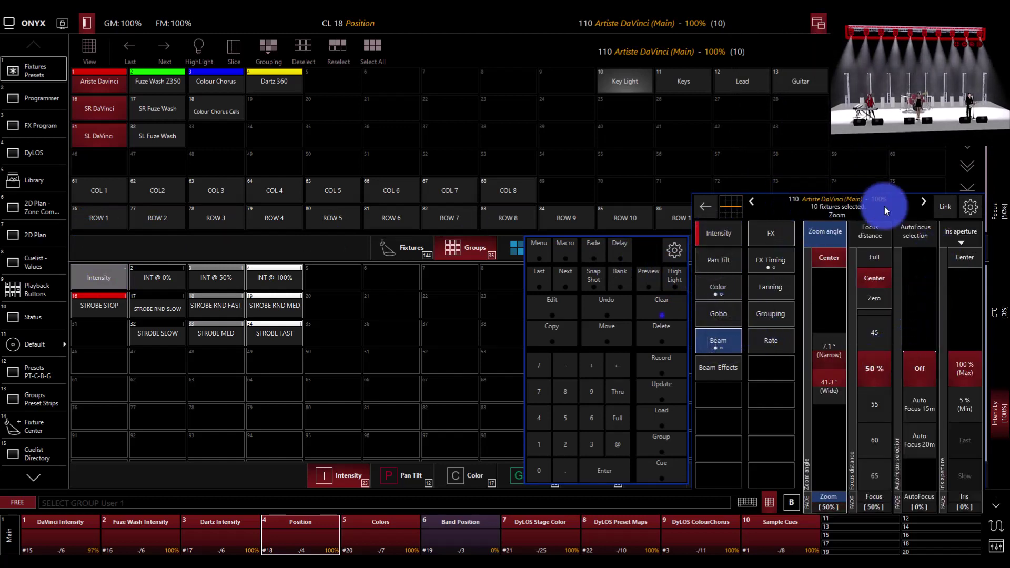
{"action": "left_click", "coordinate": [817, 369]}
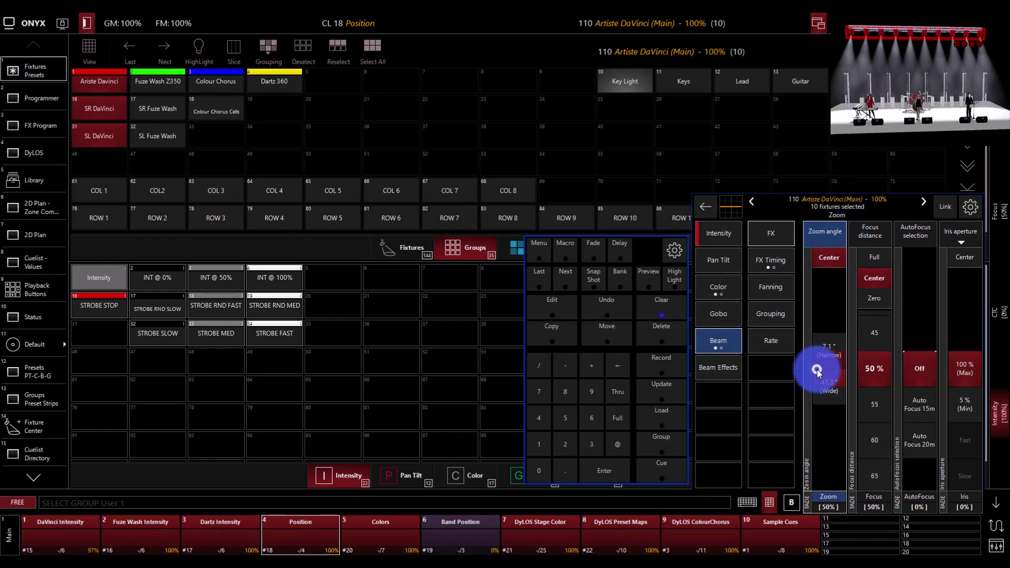
{"action": "left_click", "coordinate": [824, 368]}
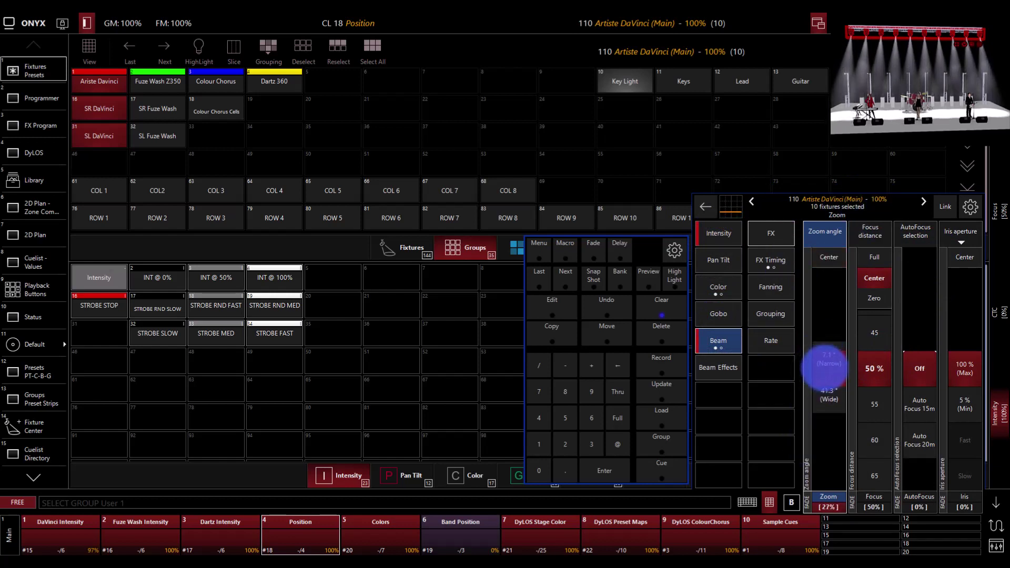
{"action": "left_click_drag", "start_coordinate": [824, 368], "coordinate": [825, 369]}
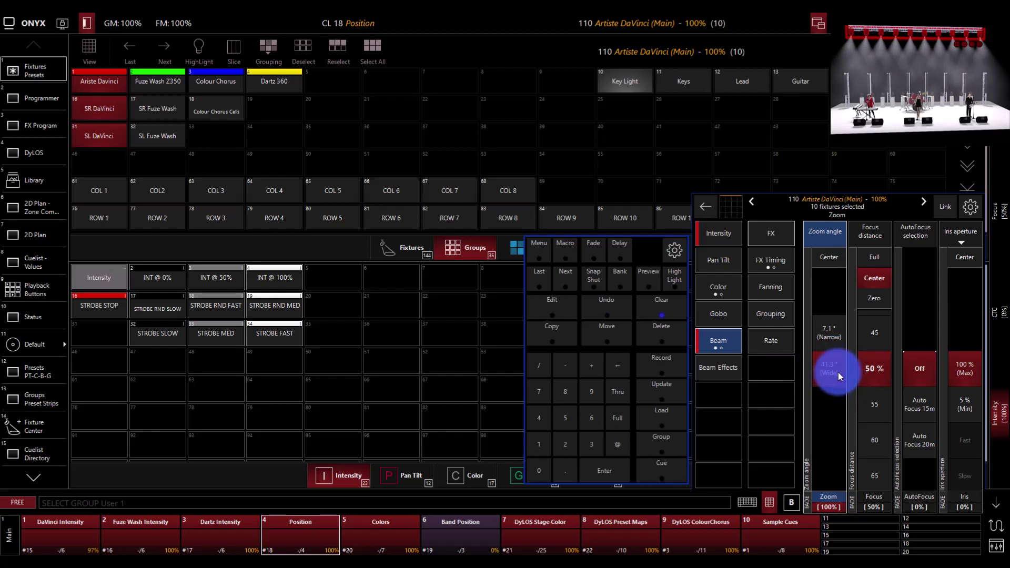
{"action": "left_click_drag", "start_coordinate": [838, 371], "coordinate": [686, 354]}
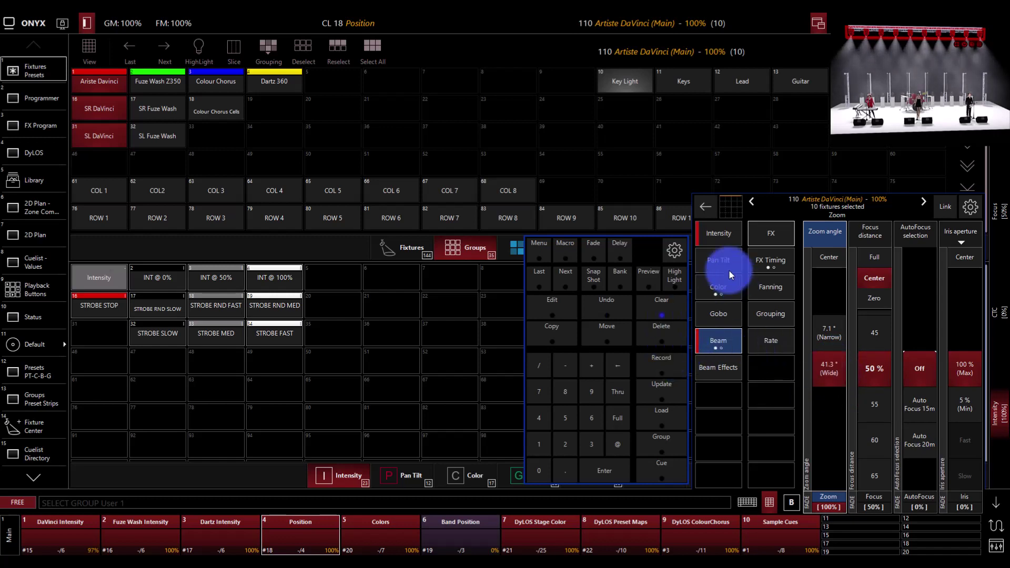
{"action": "left_click", "coordinate": [718, 233]}
{"action": "left_click", "coordinate": [825, 295]}
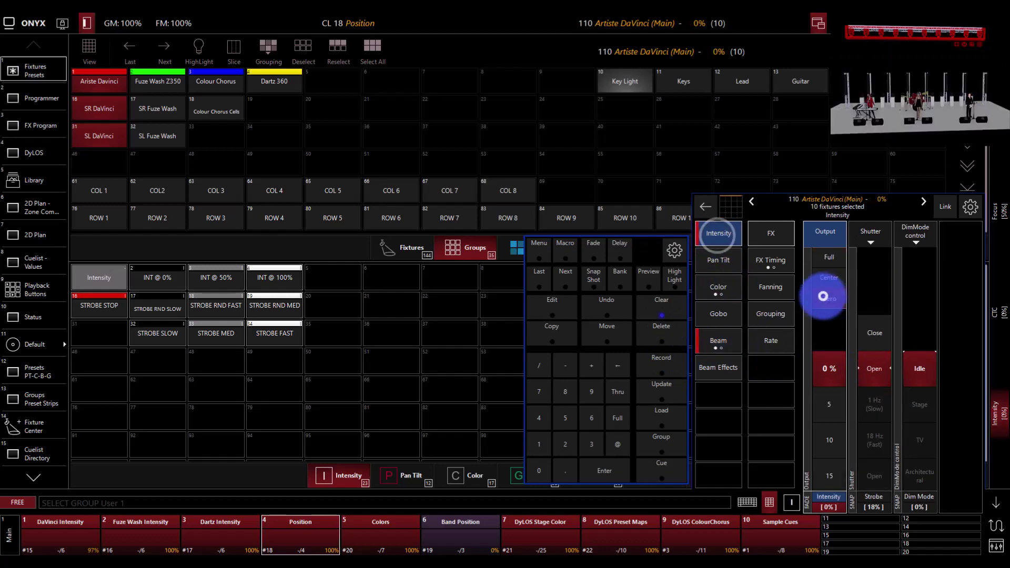
Start a record into Defaults, then raise the DaVinci fixtures' intensity to full
{"action": "left_click", "coordinate": [664, 365]}
{"action": "left_click", "coordinate": [46, 344]}
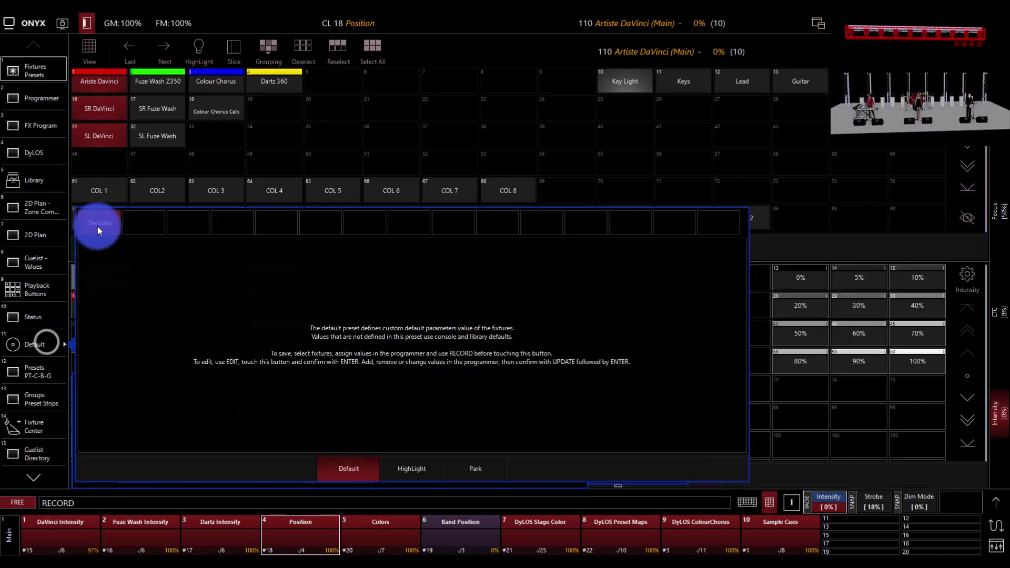
{"action": "left_click", "coordinate": [97, 226]}
{"action": "left_click", "coordinate": [79, 364]}
{"action": "left_click", "coordinate": [807, 286]}
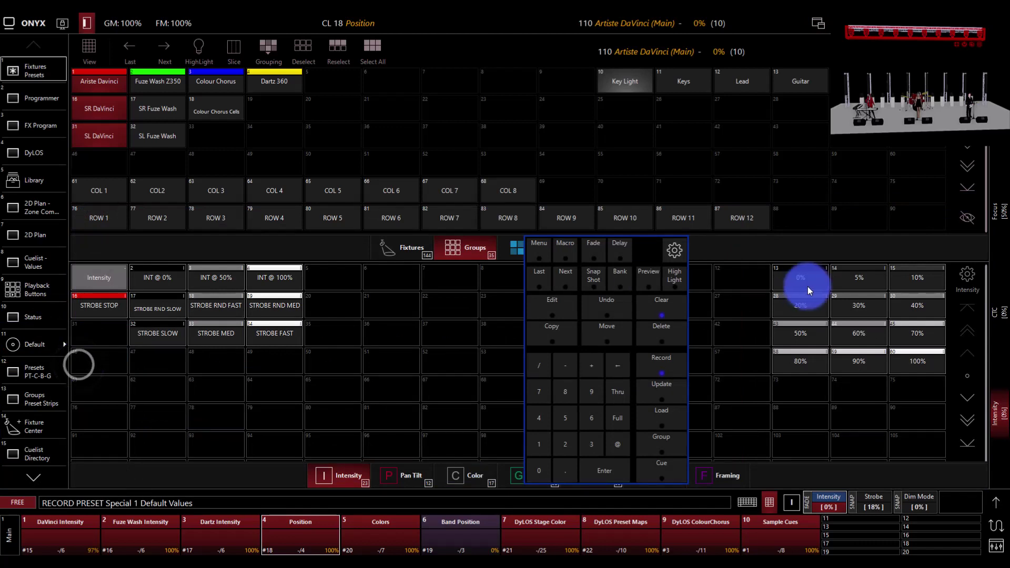
{"action": "left_click", "coordinate": [826, 267]}
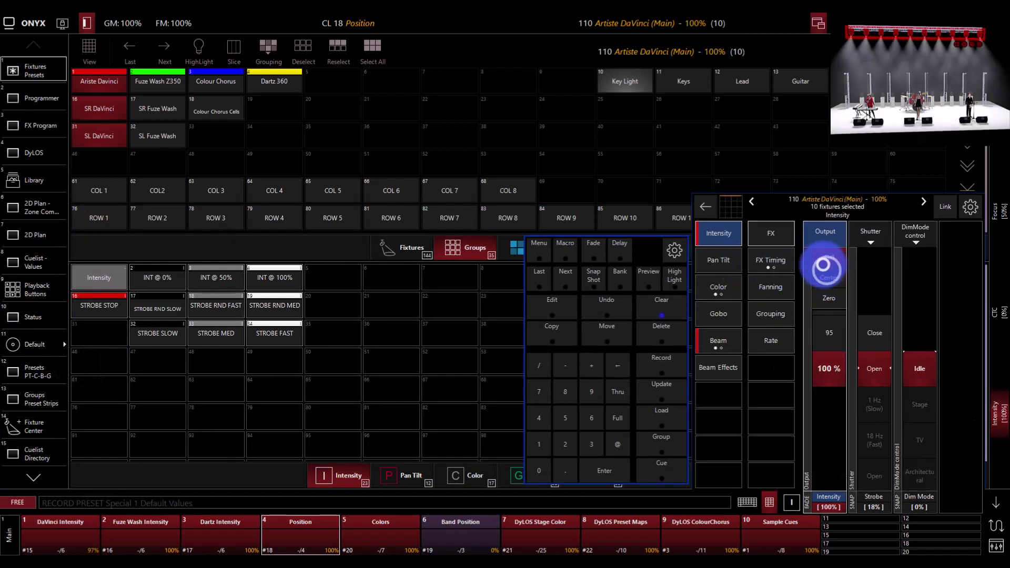
Merge the full-intensity values into the Defaults preset and clear the programmer
{"action": "left_click", "coordinate": [663, 361]}
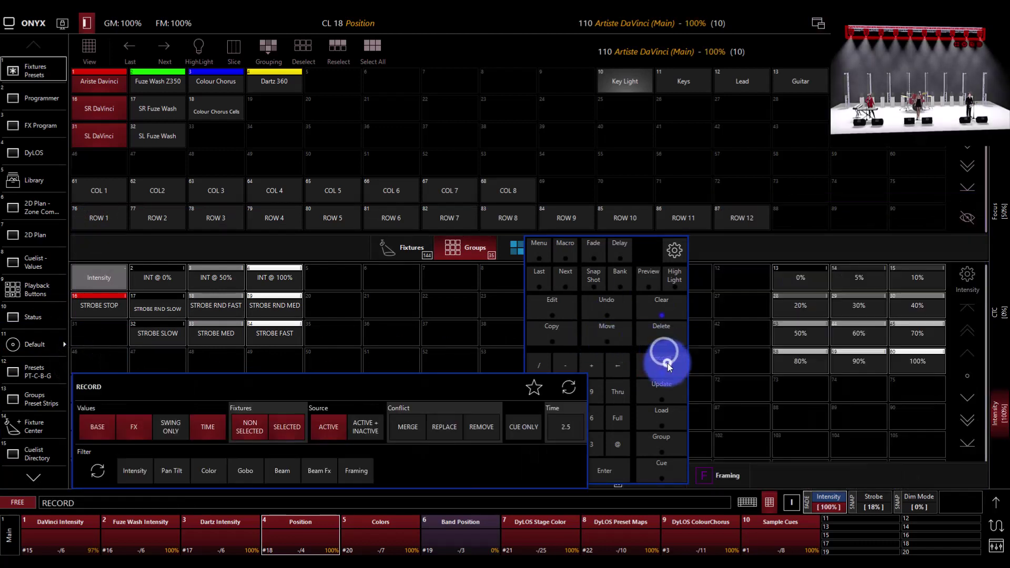
{"action": "left_click", "coordinate": [49, 346]}
{"action": "left_click", "coordinate": [101, 231]}
{"action": "left_click", "coordinate": [89, 359]}
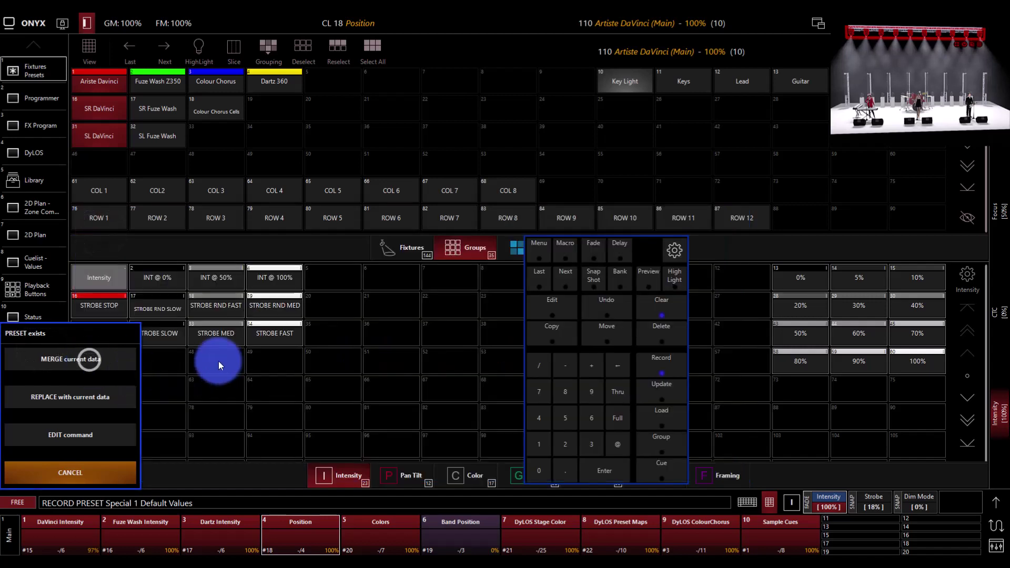
{"action": "left_click", "coordinate": [96, 350]}
{"action": "left_click", "coordinate": [641, 305]}
{"action": "left_click", "coordinate": [641, 312]}
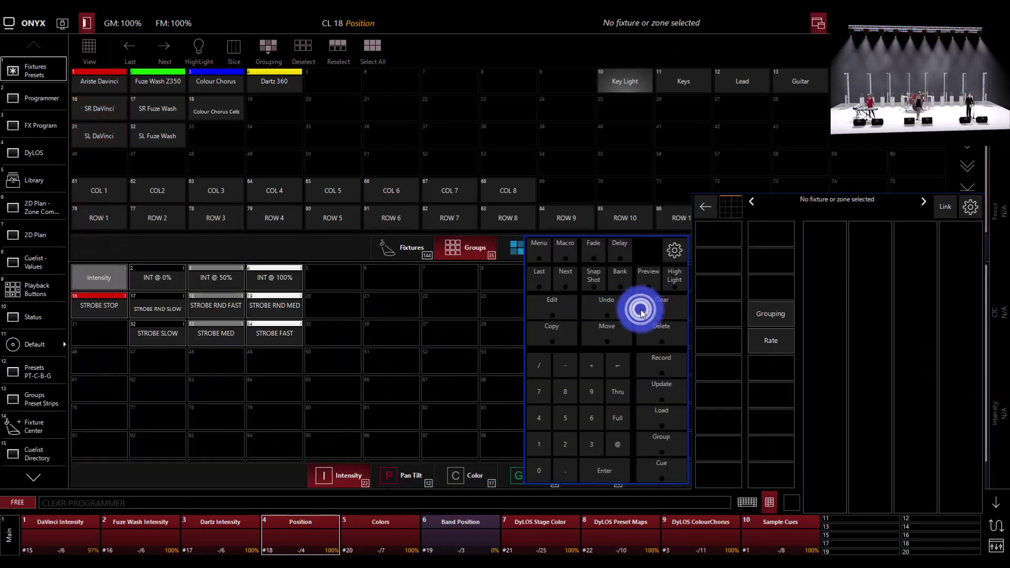
Merge the DaVinci fixtures at zero intensity into Defaults, clear, and reselect the fixtures
{"action": "left_click", "coordinate": [96, 85]}
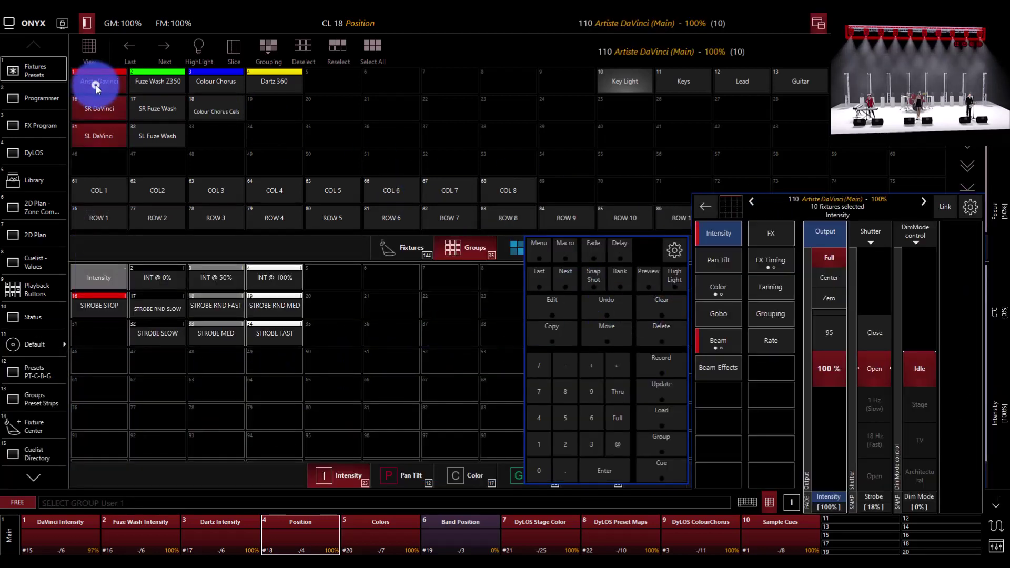
{"action": "left_click", "coordinate": [824, 300]}
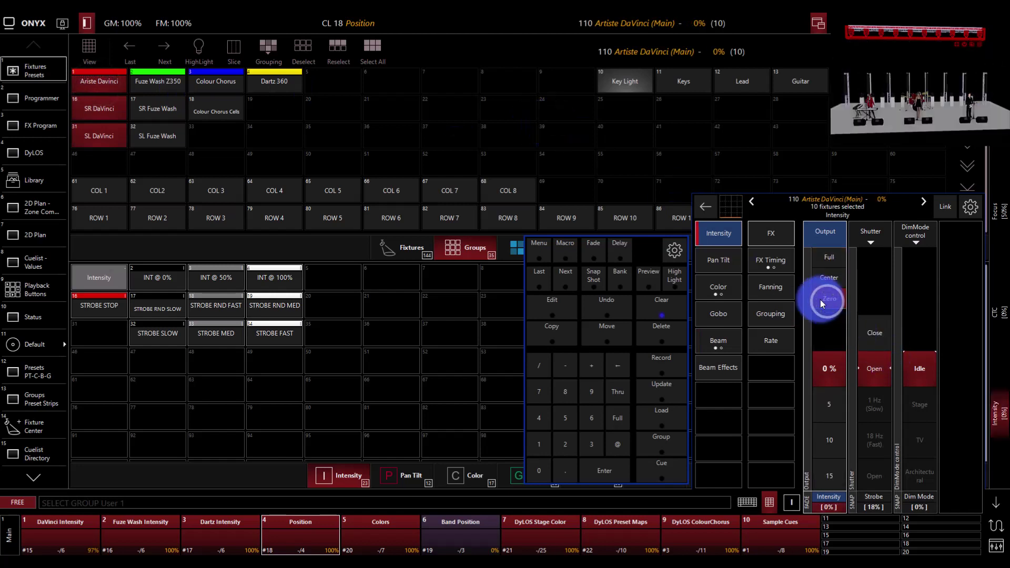
{"action": "left_click", "coordinate": [666, 367]}
{"action": "left_click", "coordinate": [52, 332]}
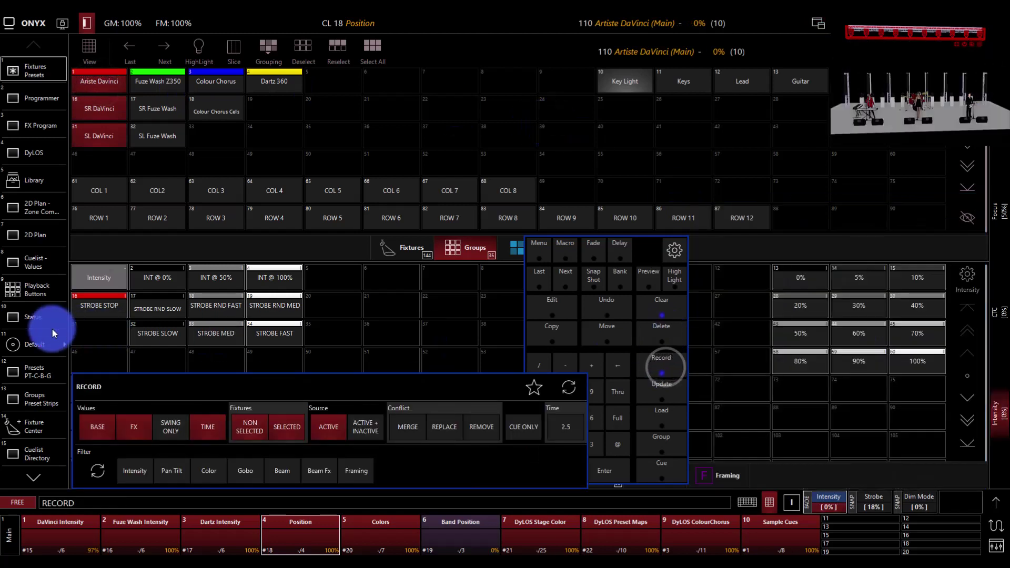
{"action": "left_click", "coordinate": [119, 213]}
{"action": "left_click", "coordinate": [53, 359]}
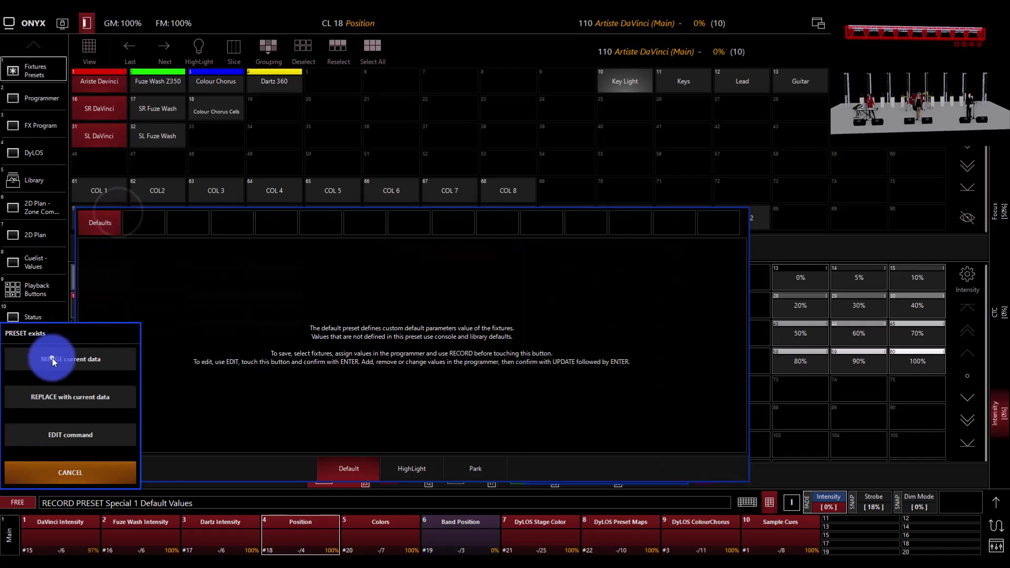
{"action": "left_click", "coordinate": [658, 305]}
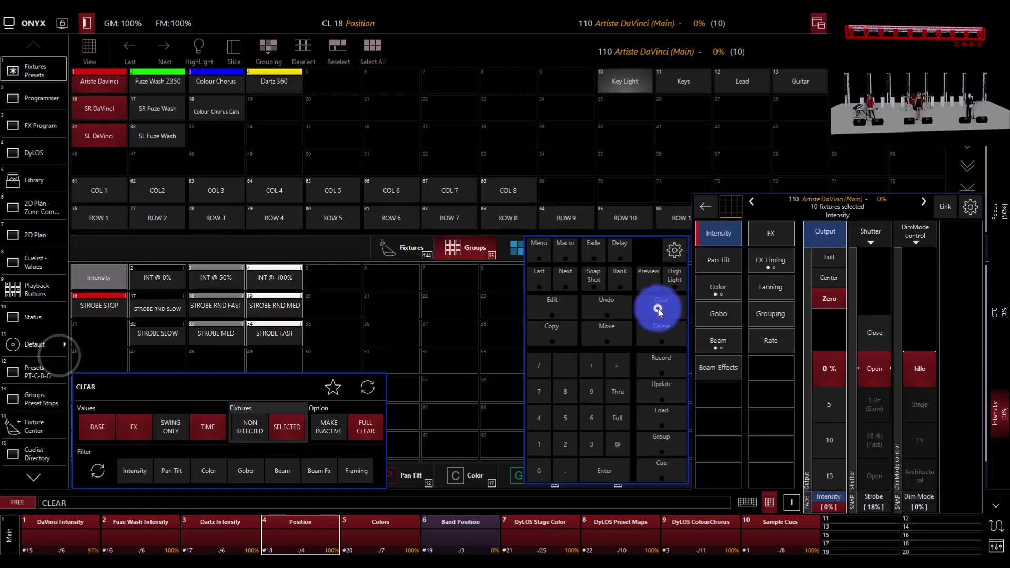
{"action": "left_click", "coordinate": [658, 305]}
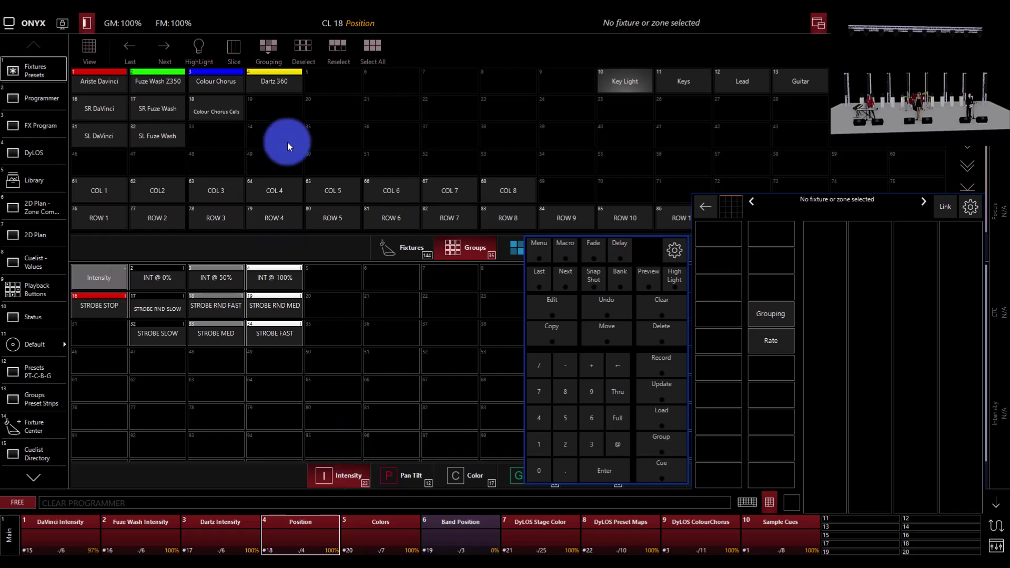
{"action": "left_click", "coordinate": [103, 82]}
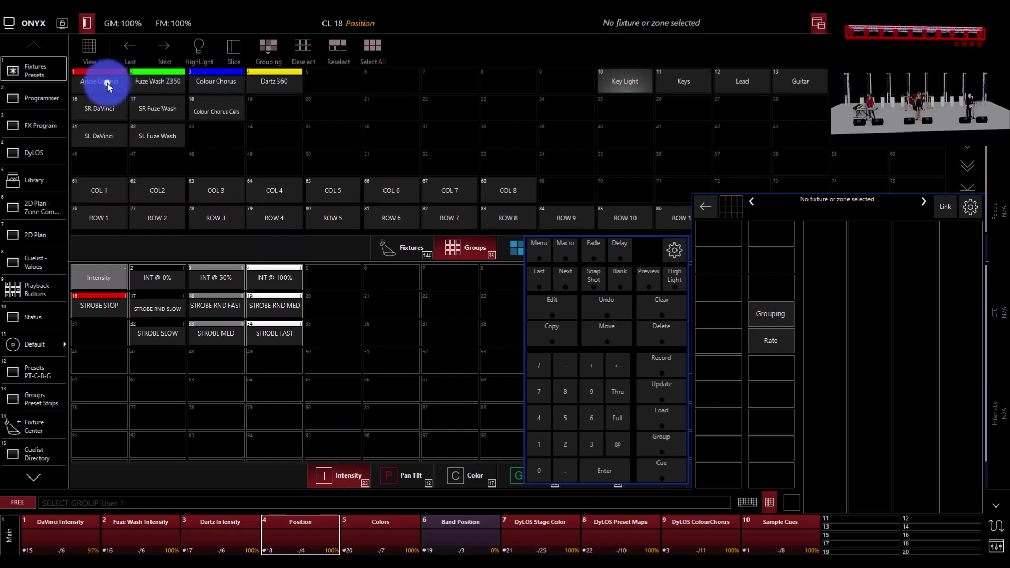
Turn on HighLight and step through each of the ten DaVinci fixtures with Next
{"action": "left_click", "coordinate": [198, 52]}
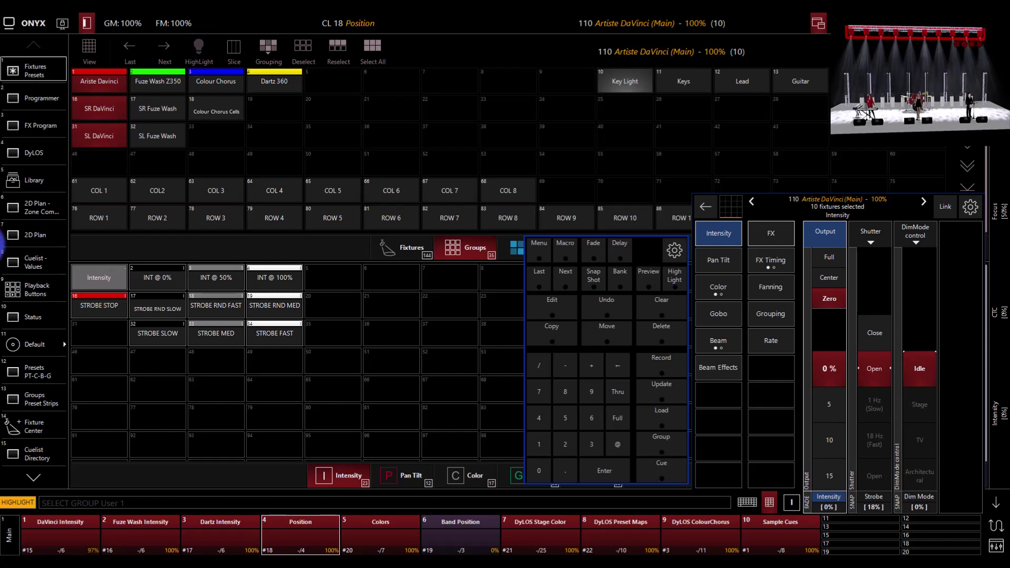
{"action": "left_click", "coordinate": [166, 52]}
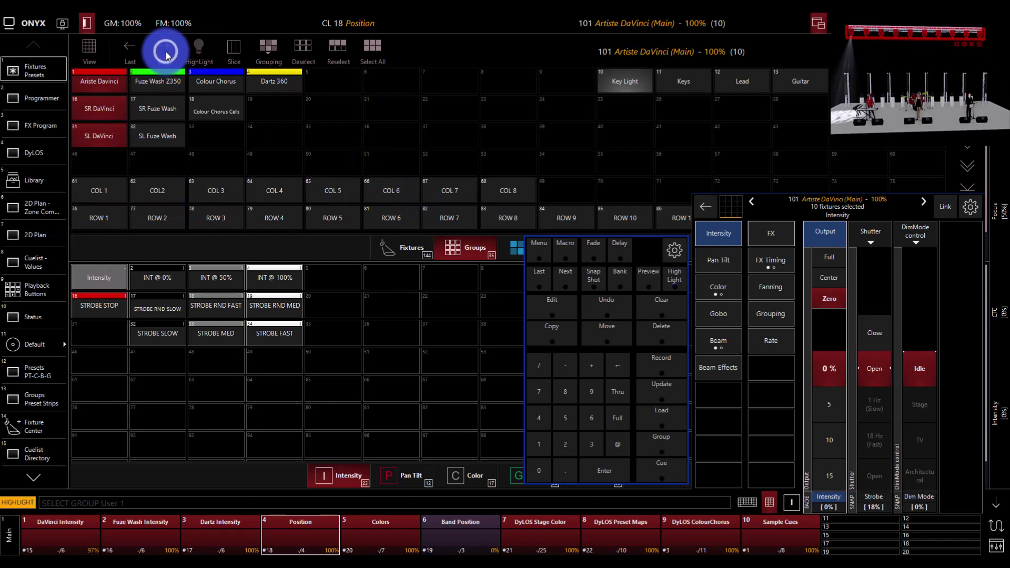
{"action": "left_click", "coordinate": [166, 51]}
{"action": "left_click", "coordinate": [166, 52]}
{"action": "left_click", "coordinate": [165, 52]}
{"action": "left_click", "coordinate": [166, 51]}
{"action": "left_click", "coordinate": [165, 51]}
{"action": "left_click", "coordinate": [166, 52]}
{"action": "left_click", "coordinate": [165, 52]}
{"action": "left_click", "coordinate": [166, 52]}
{"action": "left_click", "coordinate": [166, 52]}
{"action": "left_click", "coordinate": [166, 52]}
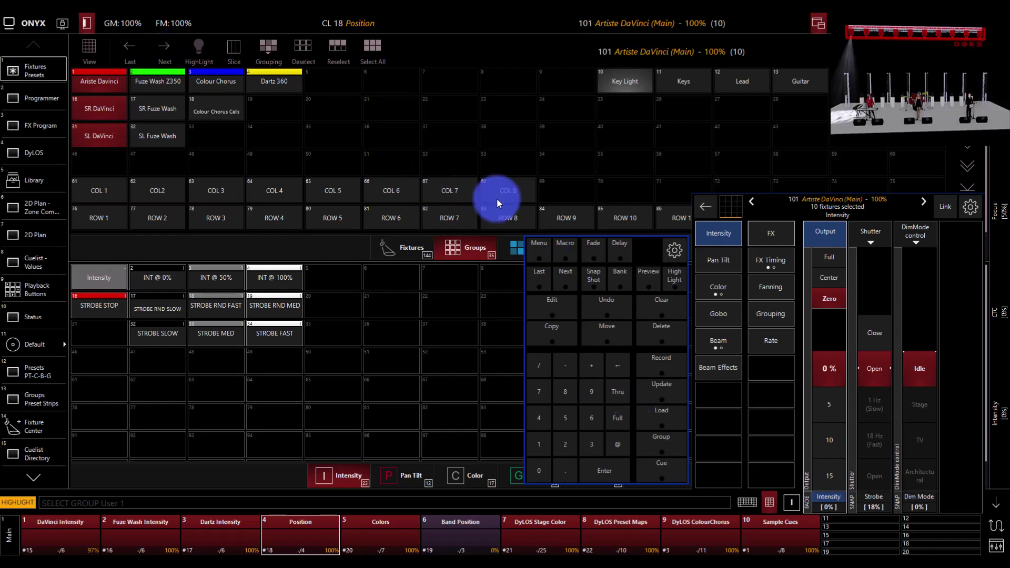
Nudge the tilt and pan, clear the programmer, and reselect only the Artiste DaVinci fixtures
{"action": "left_click", "coordinate": [718, 260]}
{"action": "left_click", "coordinate": [864, 372]}
{"action": "left_click_drag", "start_coordinate": [866, 375], "coordinate": [826, 367]}
{"action": "left_click", "coordinate": [643, 307]}
{"action": "left_click", "coordinate": [139, 85]}
{"action": "left_click", "coordinate": [108, 87]}
{"action": "left_click", "coordinate": [151, 86]}
Turn HighLight on, step to the next fixture, then turn HighLight off
{"action": "left_click", "coordinate": [198, 50]}
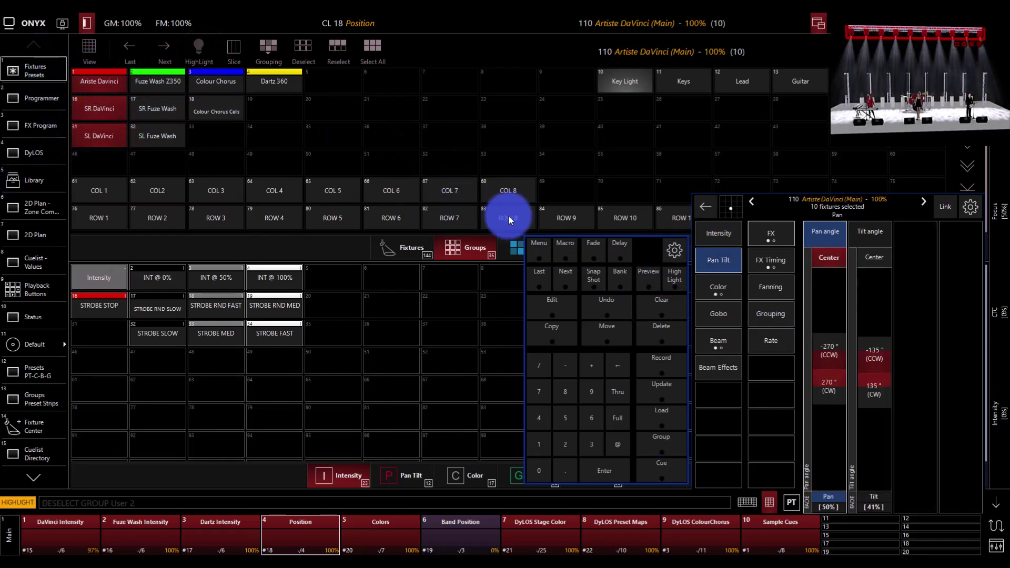
{"action": "left_click", "coordinate": [159, 53]}
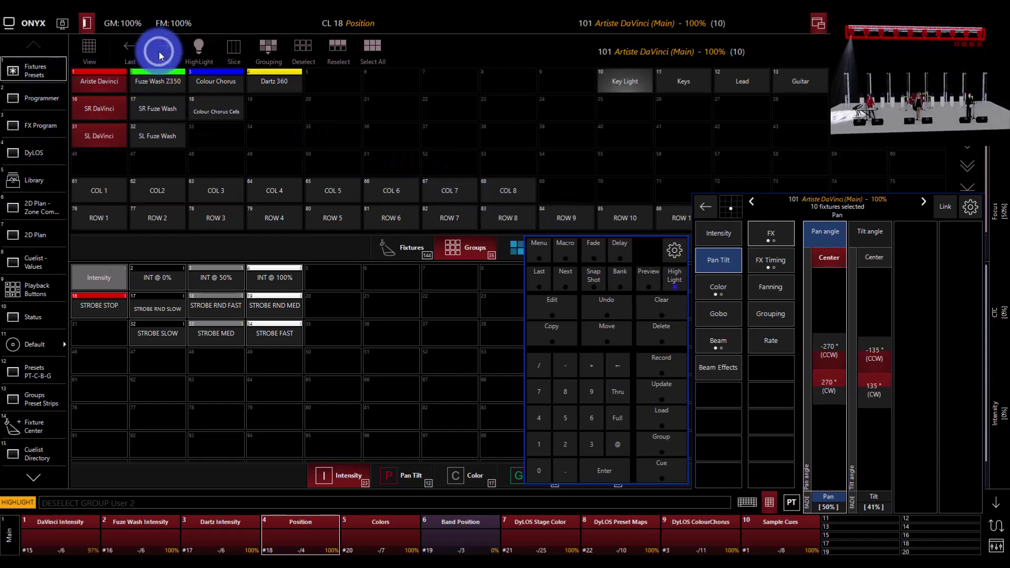
{"action": "left_click", "coordinate": [876, 42]}
{"action": "mouse_move", "coordinate": [876, 41]}
{"action": "left_mouse_down"}
{"action": "mouse_move", "coordinate": [844, 38]}
{"action": "mouse_move", "coordinate": [953, 39]}
{"action": "mouse_move", "coordinate": [907, 37]}
{"action": "mouse_move", "coordinate": [978, 32]}
{"action": "mouse_move", "coordinate": [995, 17]}
{"action": "left_mouse_up"}
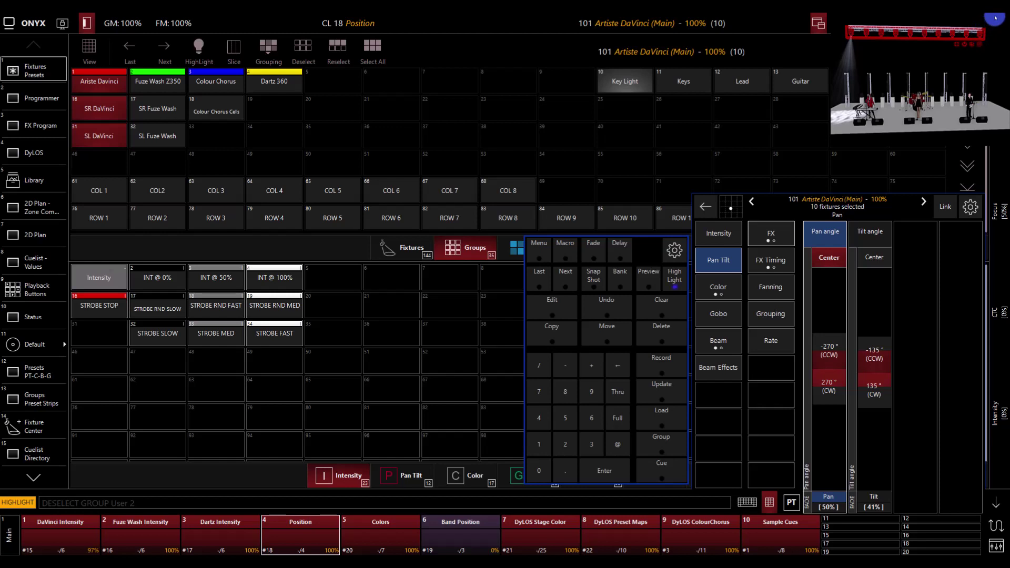
{"action": "mouse_move", "coordinate": [995, 17]}
{"action": "left_mouse_down"}
{"action": "mouse_move", "coordinate": [863, 32]}
{"action": "mouse_move", "coordinate": [979, 32]}
{"action": "left_mouse_up"}
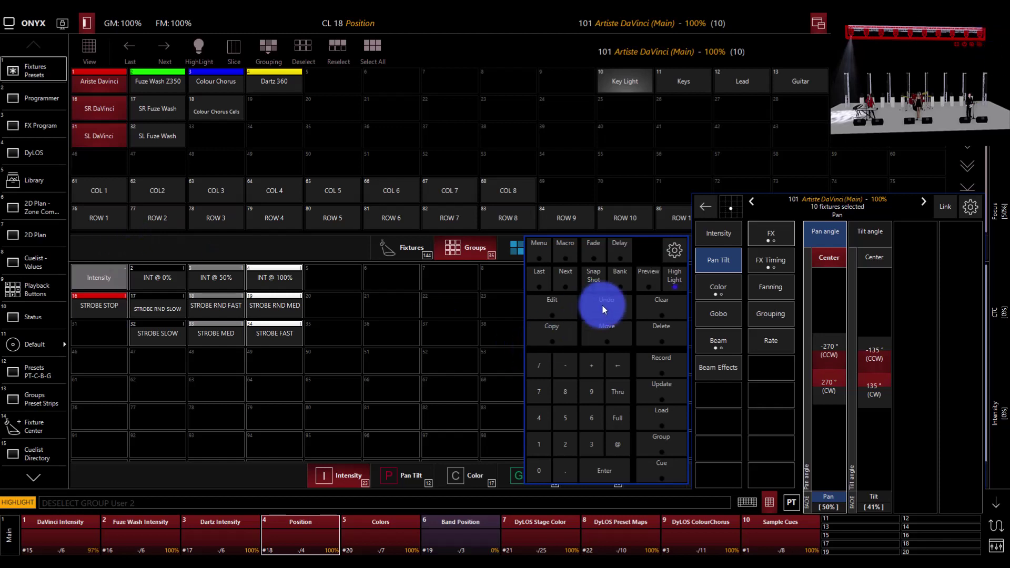
{"action": "left_click", "coordinate": [670, 280]}
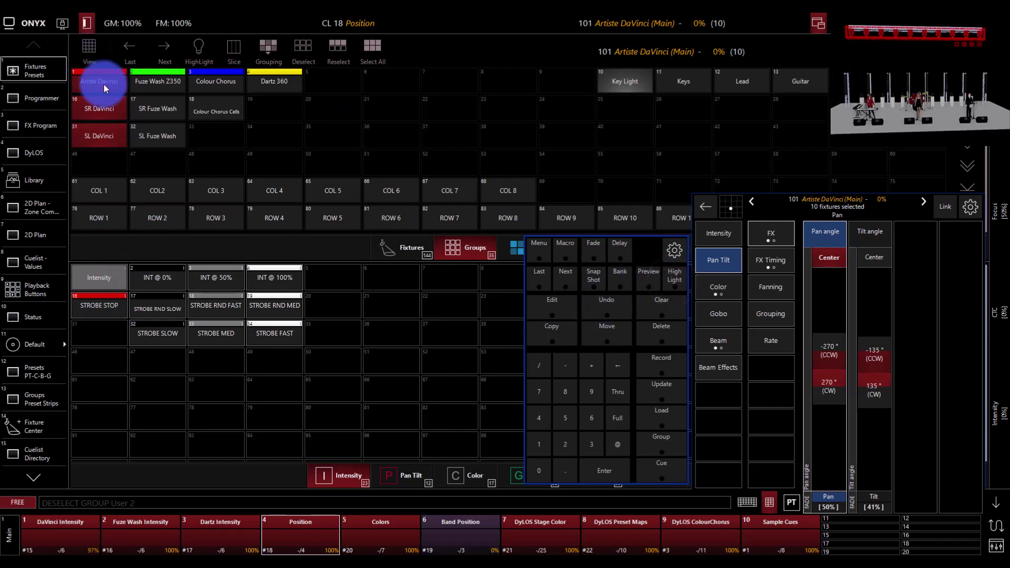
Select all the Ariste Davinci fixtures and bring them @ Full
{"action": "left_click", "coordinate": [616, 445]}
{"action": "left_click", "coordinate": [617, 416]}
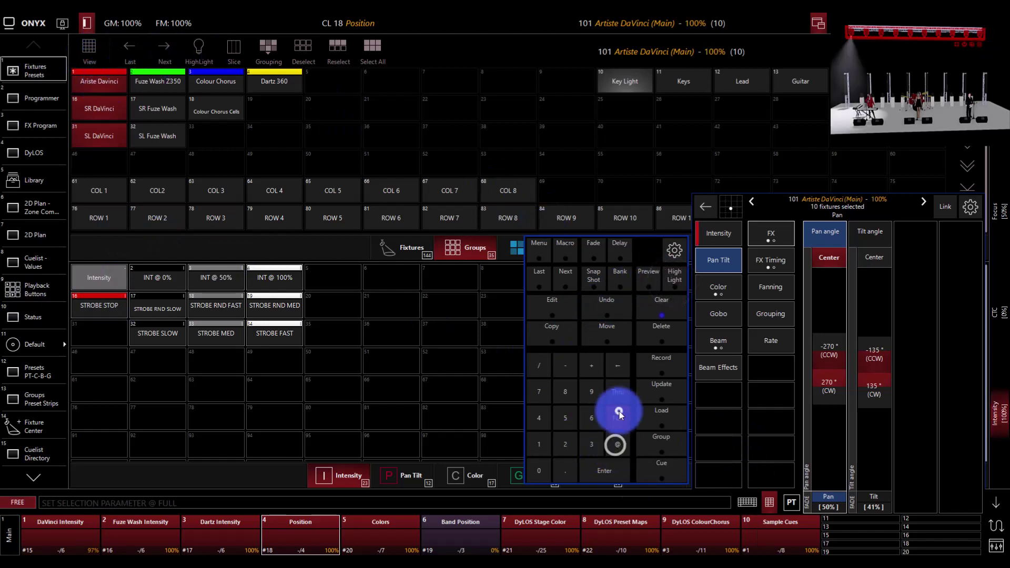
{"action": "left_click", "coordinate": [90, 81]}
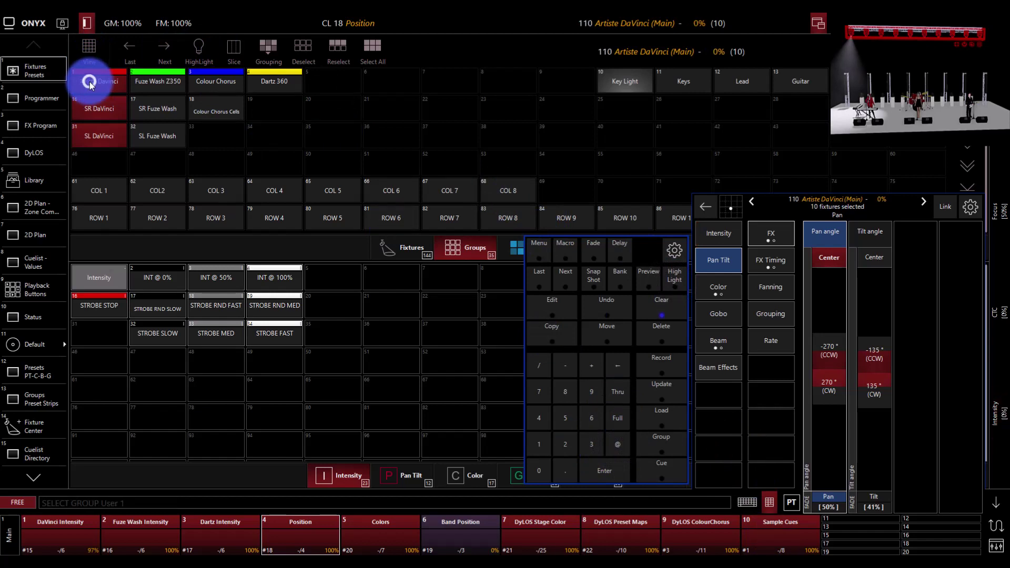
{"action": "left_click", "coordinate": [612, 443]}
{"action": "left_click", "coordinate": [617, 418]}
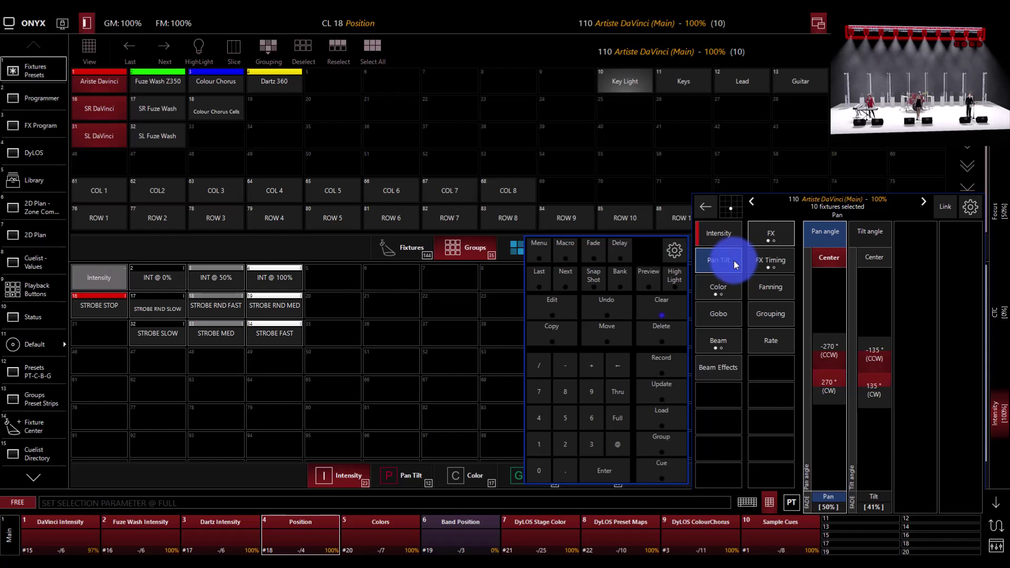
Set Zoom to 7.1° narrow and start recording into the Default special presets
{"action": "left_click", "coordinate": [728, 337]}
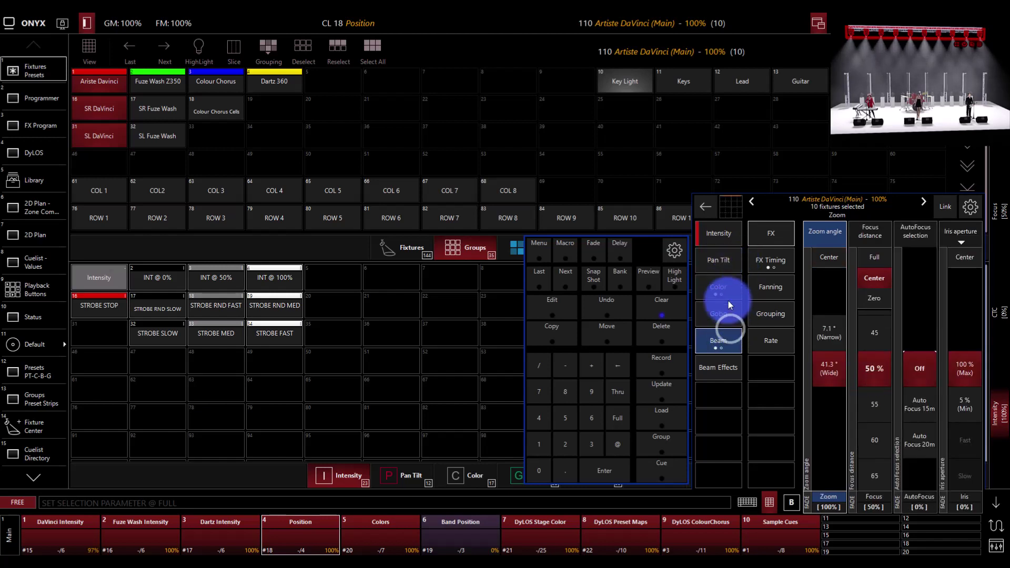
{"action": "left_click", "coordinate": [841, 339]}
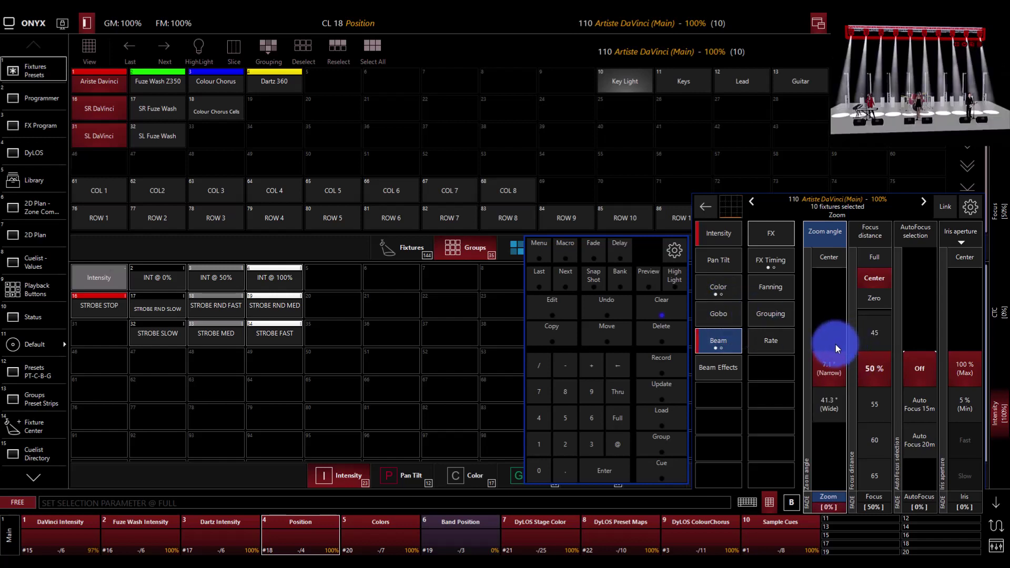
{"action": "left_click", "coordinate": [653, 363]}
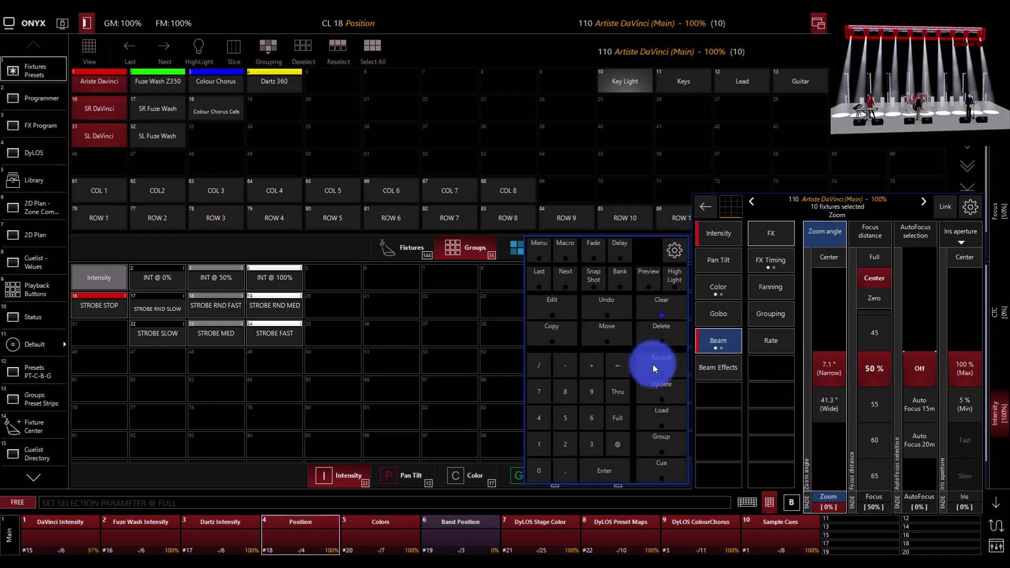
{"action": "left_click", "coordinate": [41, 343]}
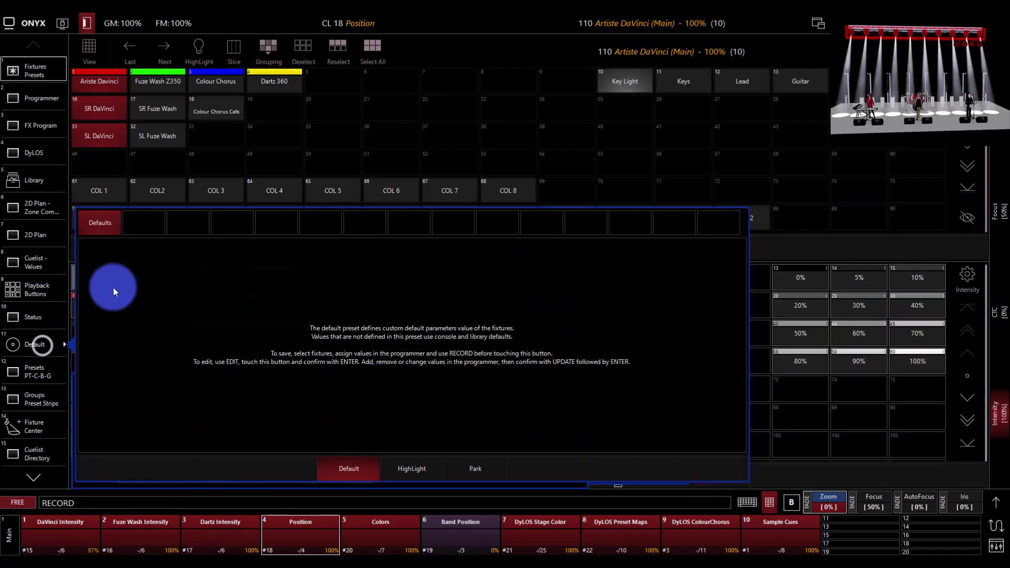
Record the look into HighLight 1 from the HighLight tab, then re-record it with Merge
{"action": "left_click", "coordinate": [413, 471]}
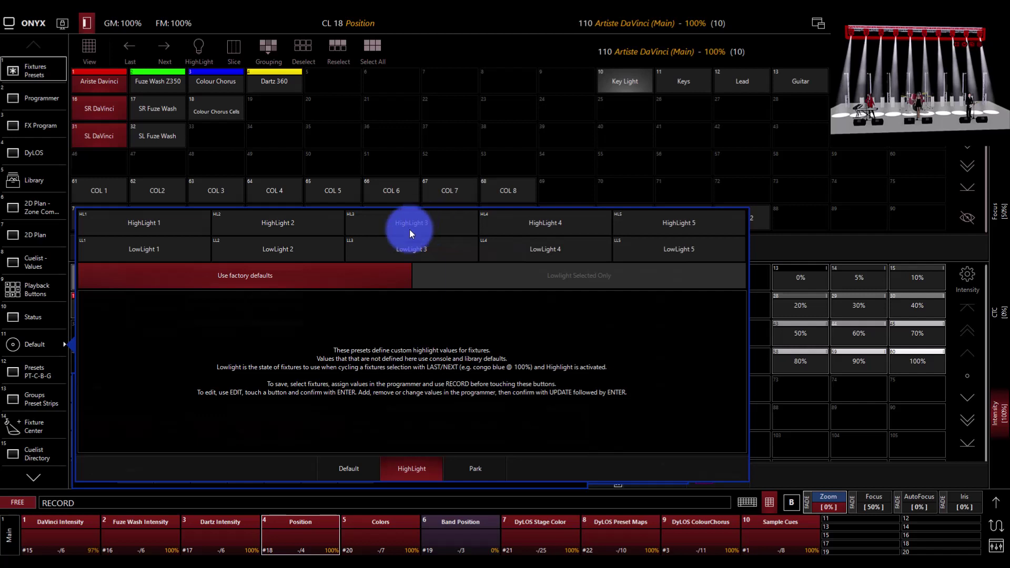
{"action": "left_click", "coordinate": [137, 225]}
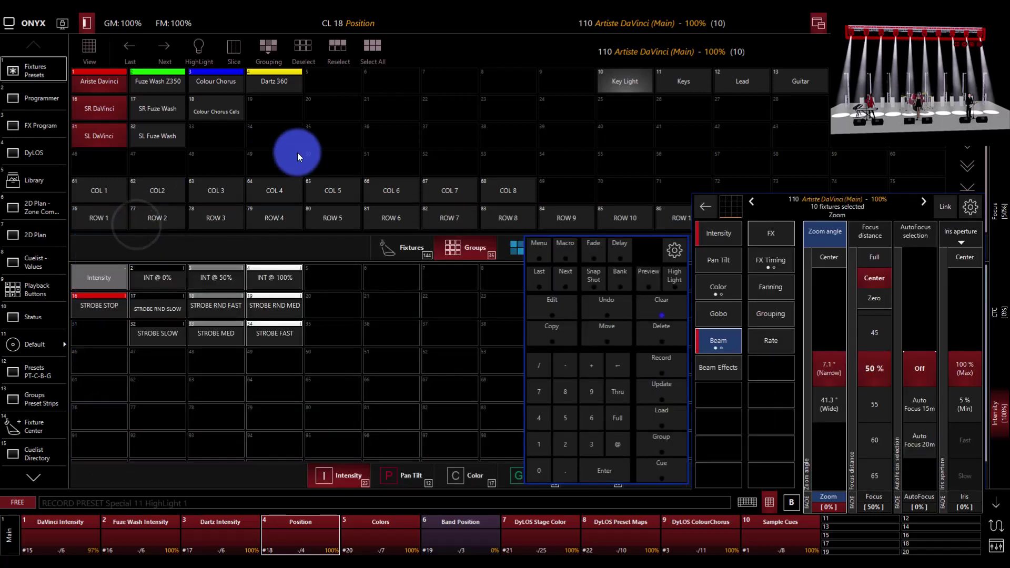
{"action": "left_click", "coordinate": [665, 370]}
{"action": "left_click", "coordinate": [33, 347]}
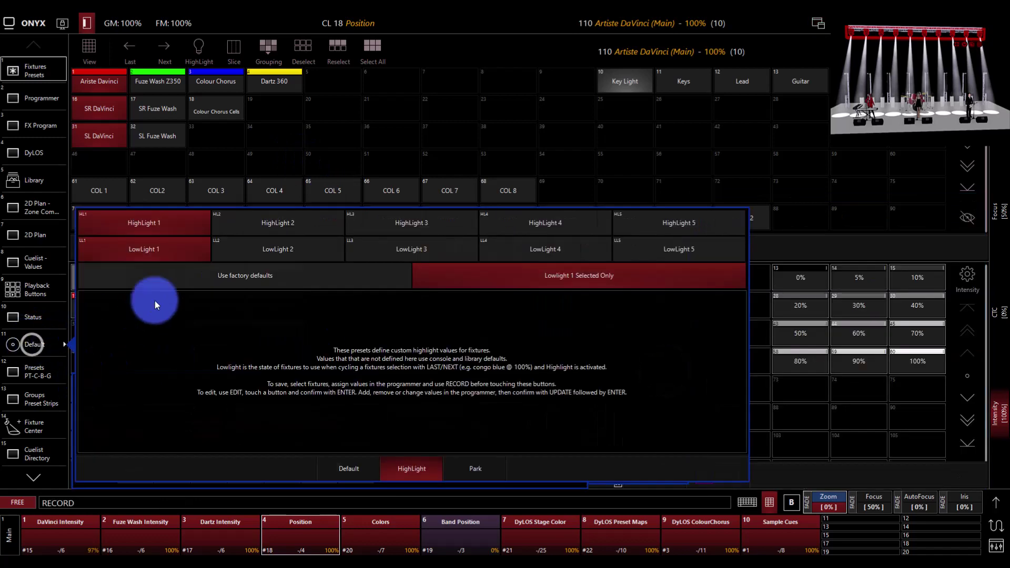
{"action": "left_click", "coordinate": [129, 225]}
{"action": "left_click", "coordinate": [87, 357]}
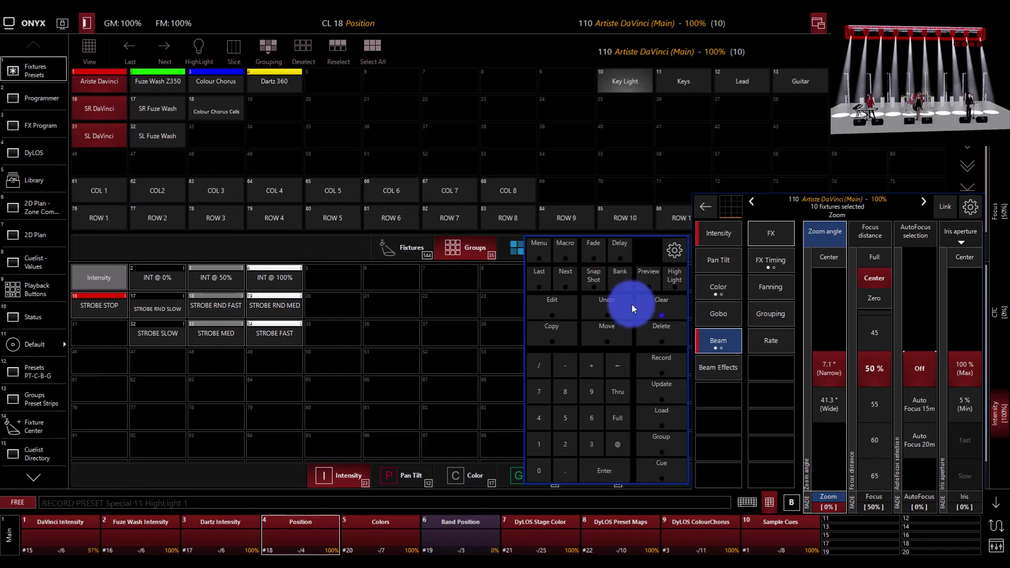
Set Cyan to full with Magenta back at zero on the DaVinci fixtures
{"action": "left_click", "coordinate": [718, 287]}
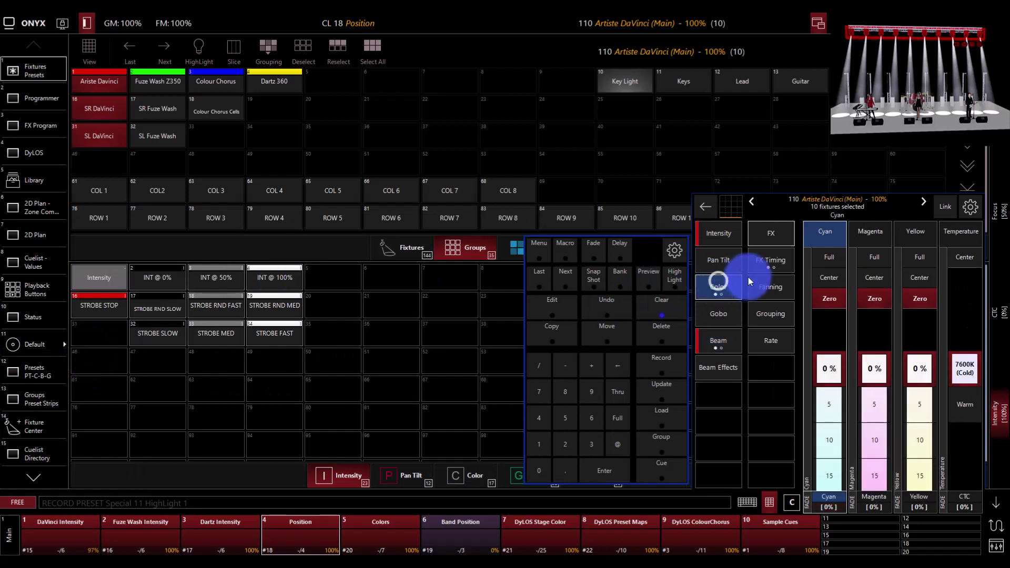
{"action": "left_click", "coordinate": [839, 260]}
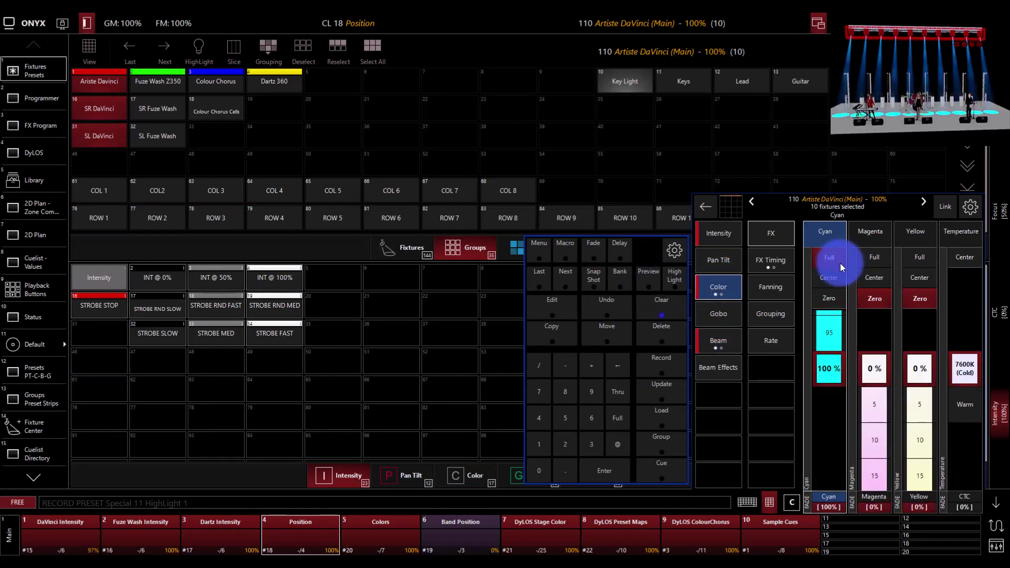
{"action": "left_click", "coordinate": [722, 262]}
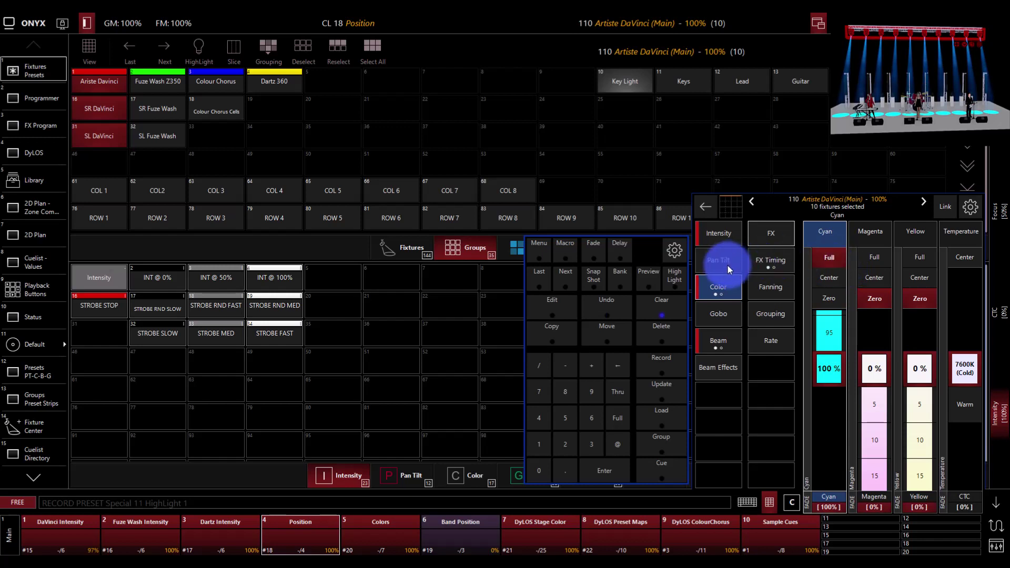
{"action": "left_click", "coordinate": [874, 258]}
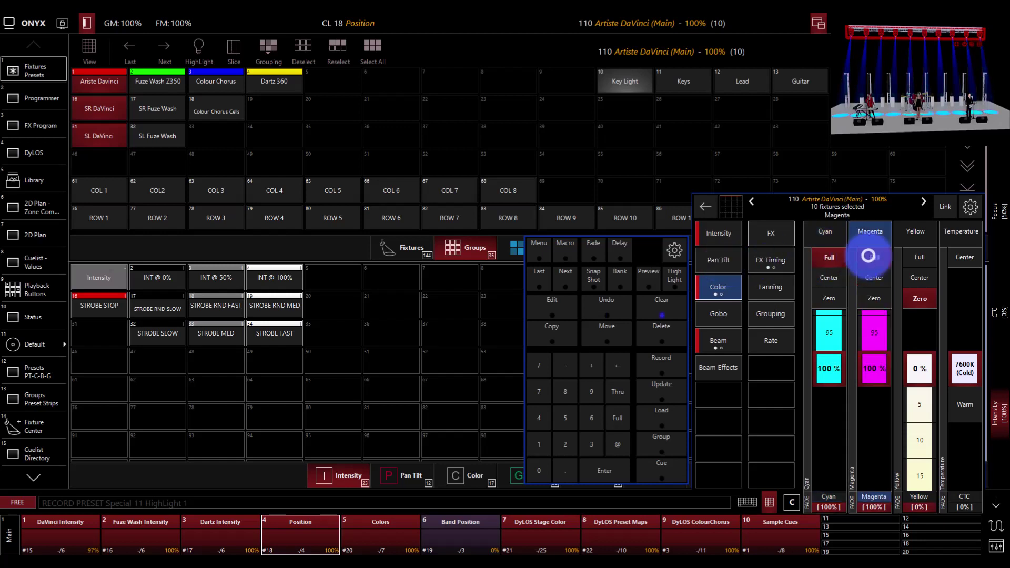
{"action": "left_click", "coordinate": [876, 299]}
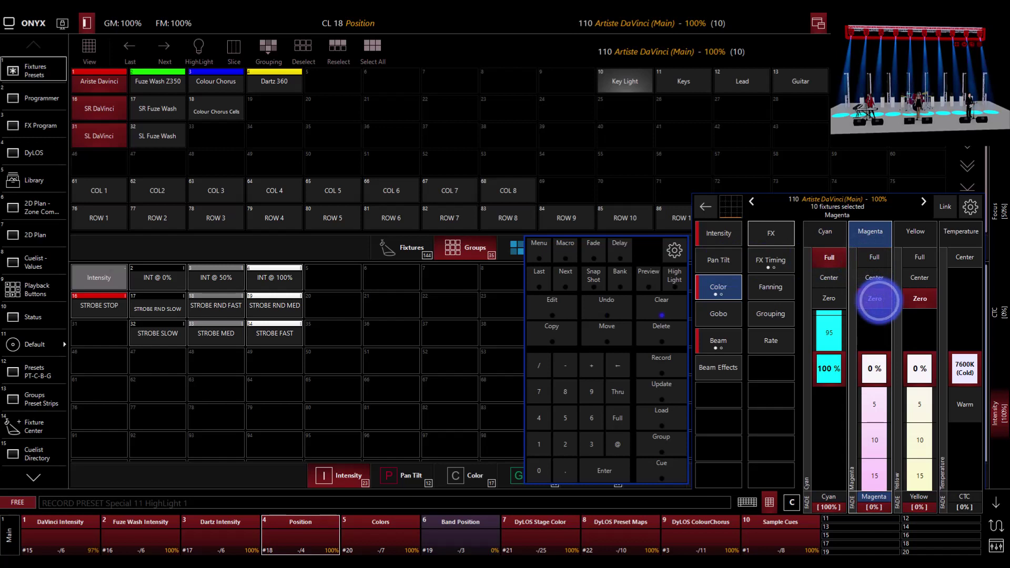
{"action": "left_click", "coordinate": [740, 313]}
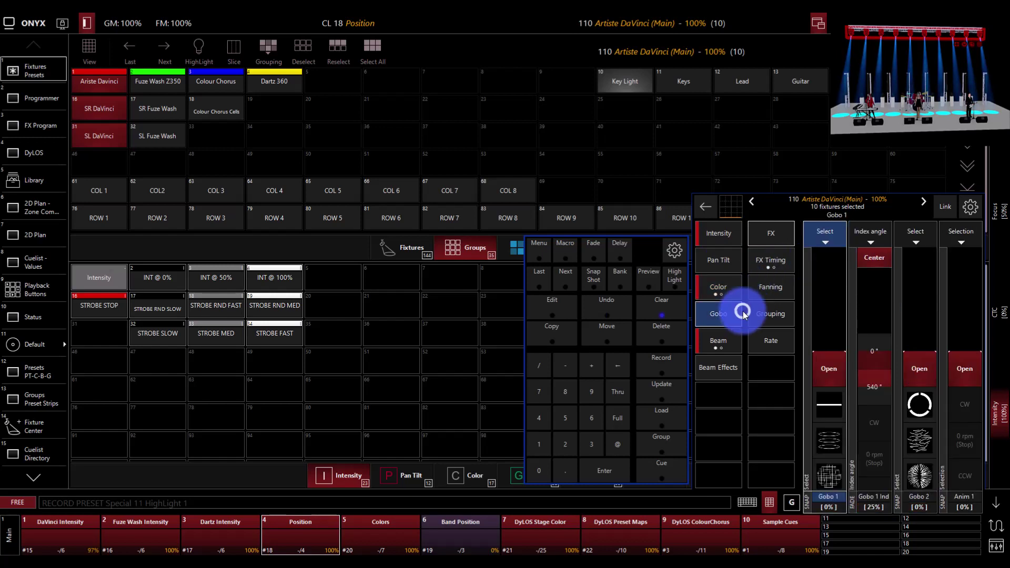
{"action": "left_click", "coordinate": [721, 341]}
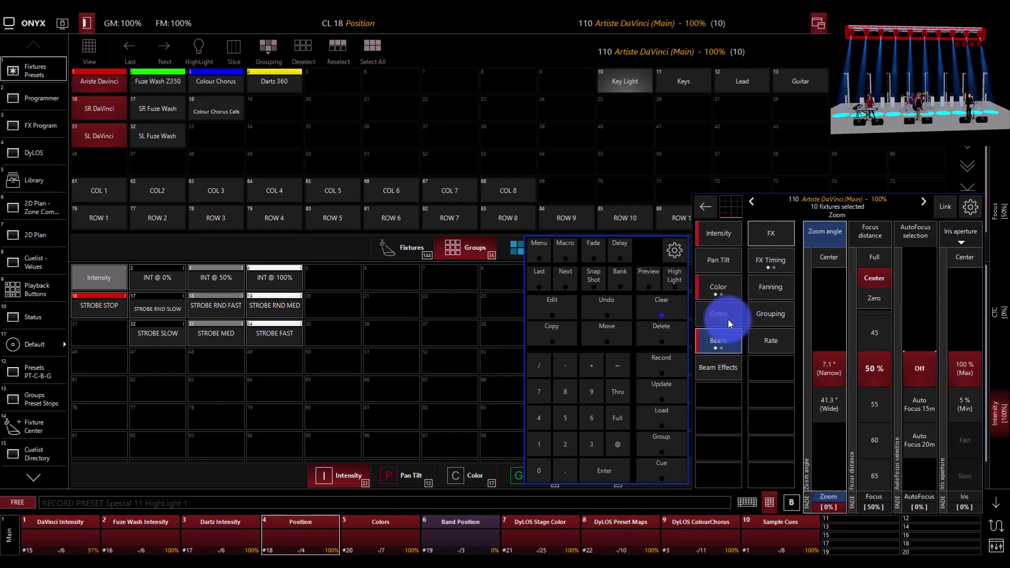
{"action": "left_click", "coordinate": [714, 229]}
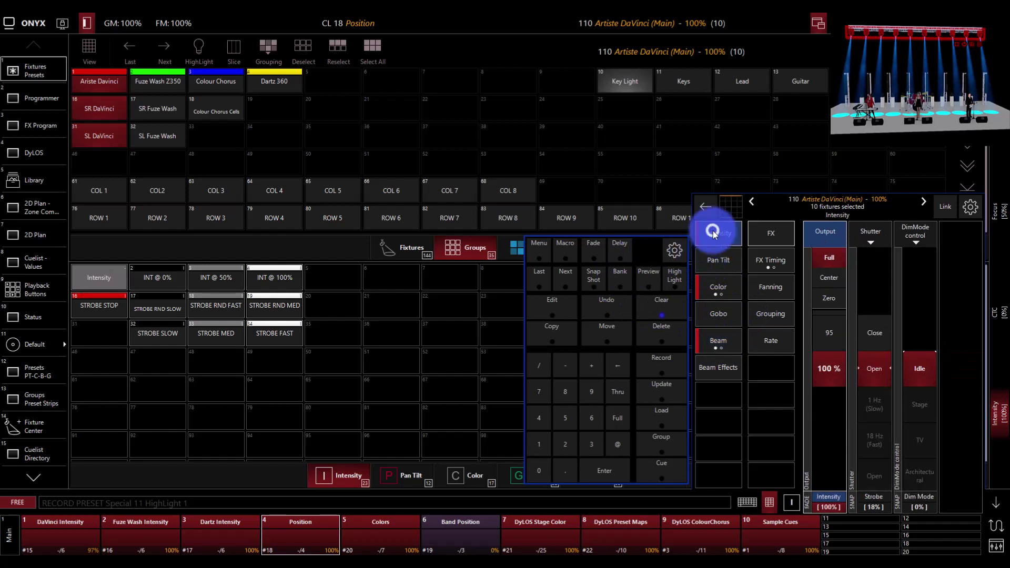
Record the cyan look into the LowLight 1 special preset
{"action": "left_click", "coordinate": [680, 362]}
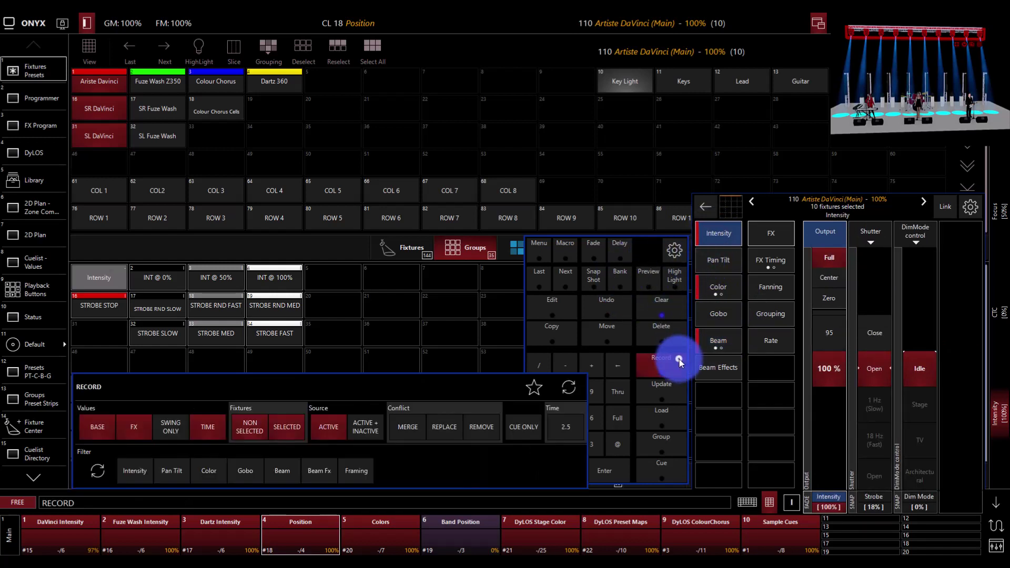
{"action": "left_click", "coordinate": [49, 345]}
{"action": "left_click", "coordinate": [162, 254]}
{"action": "left_click", "coordinate": [673, 365]}
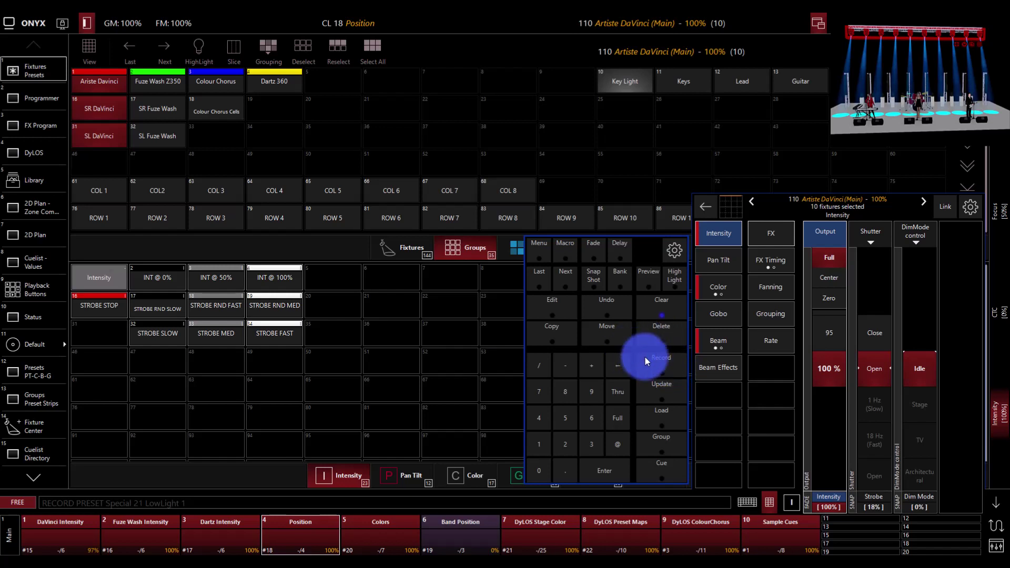
Clear the selection, reselect the Ariste Davinci group, then highlight and step to fixture 101
{"action": "left_click", "coordinate": [649, 304]}
{"action": "left_click", "coordinate": [92, 94]}
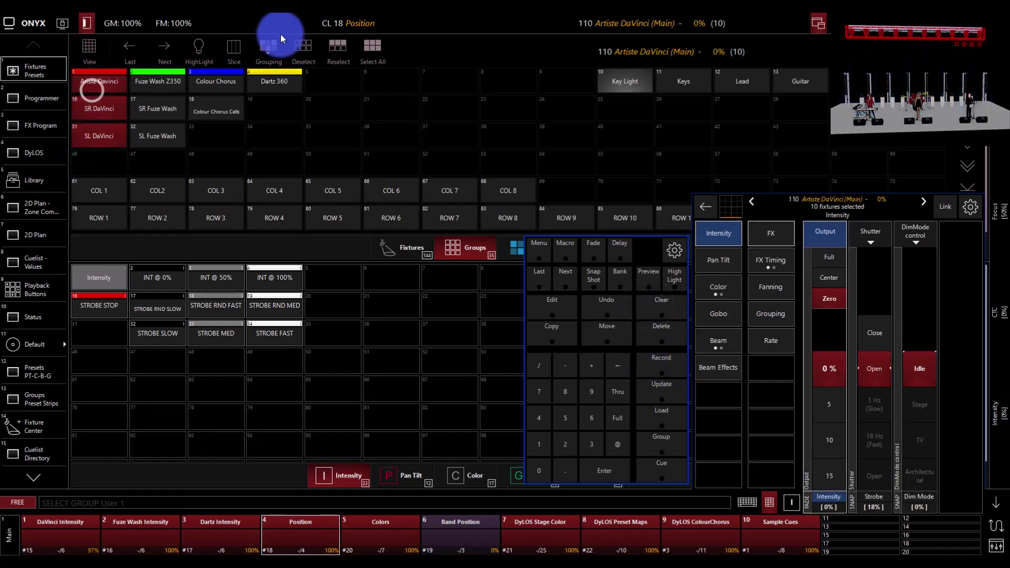
{"action": "left_click", "coordinate": [199, 51]}
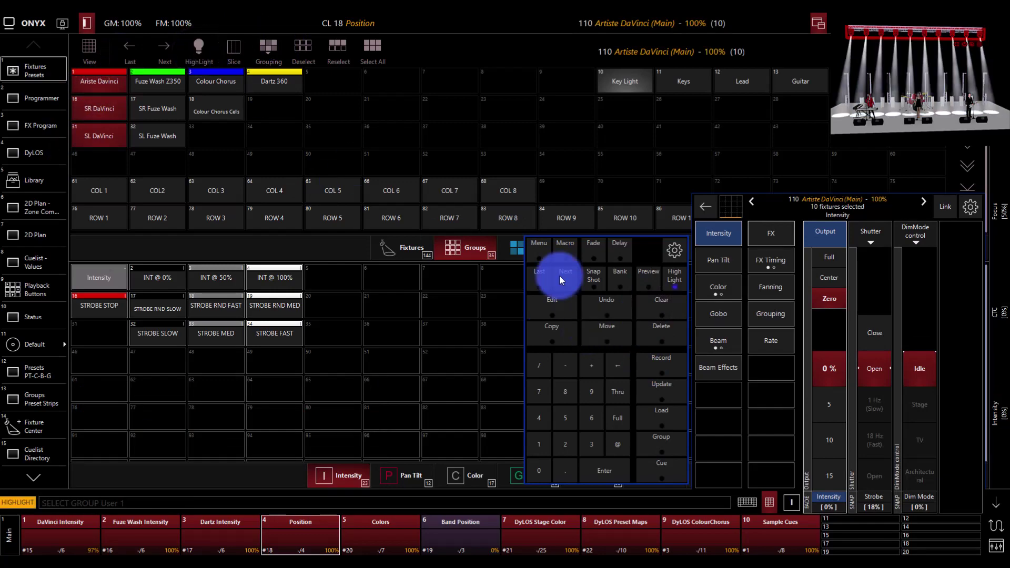
{"action": "left_click", "coordinate": [164, 49]}
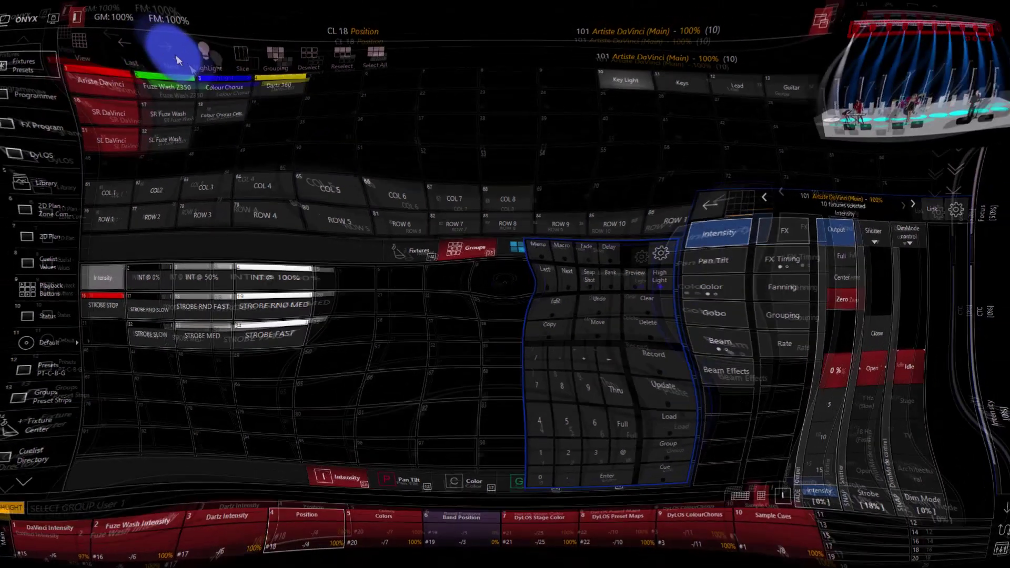